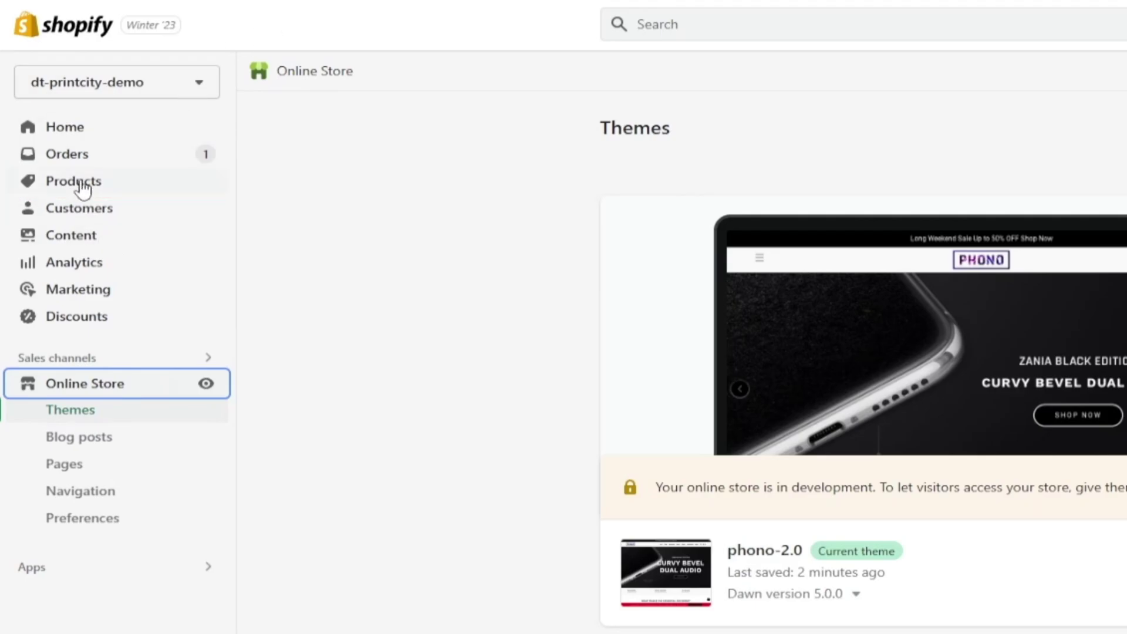
# Open the 3D Animal Print Coffee Mug from the Products list and scroll to its Variants card
pyautogui.click(83, 185)
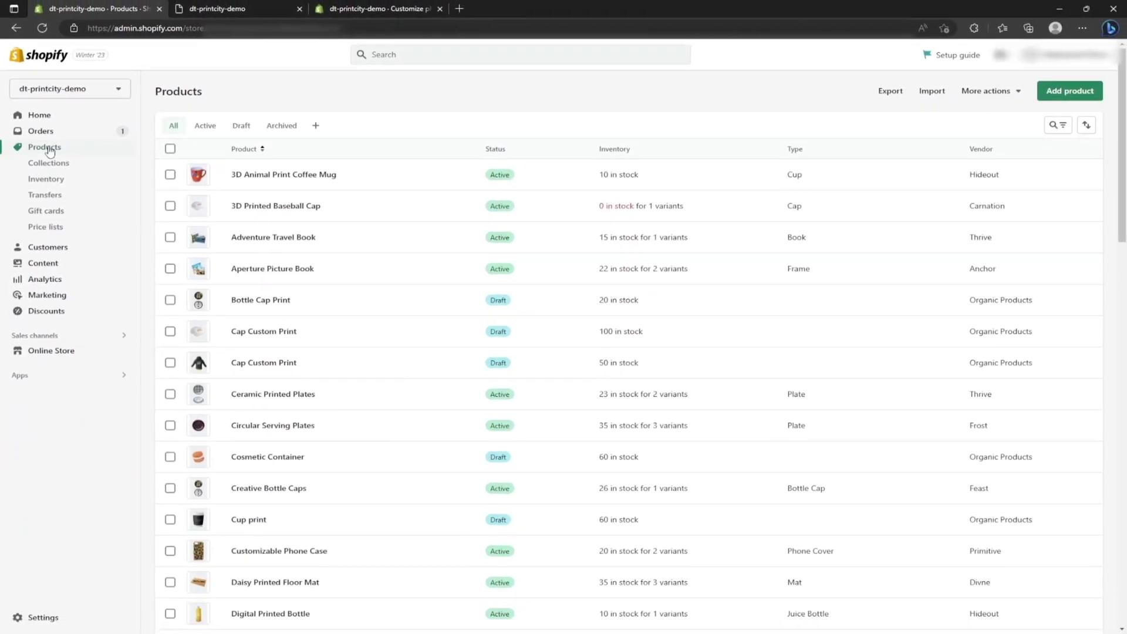
pyautogui.click(247, 179)
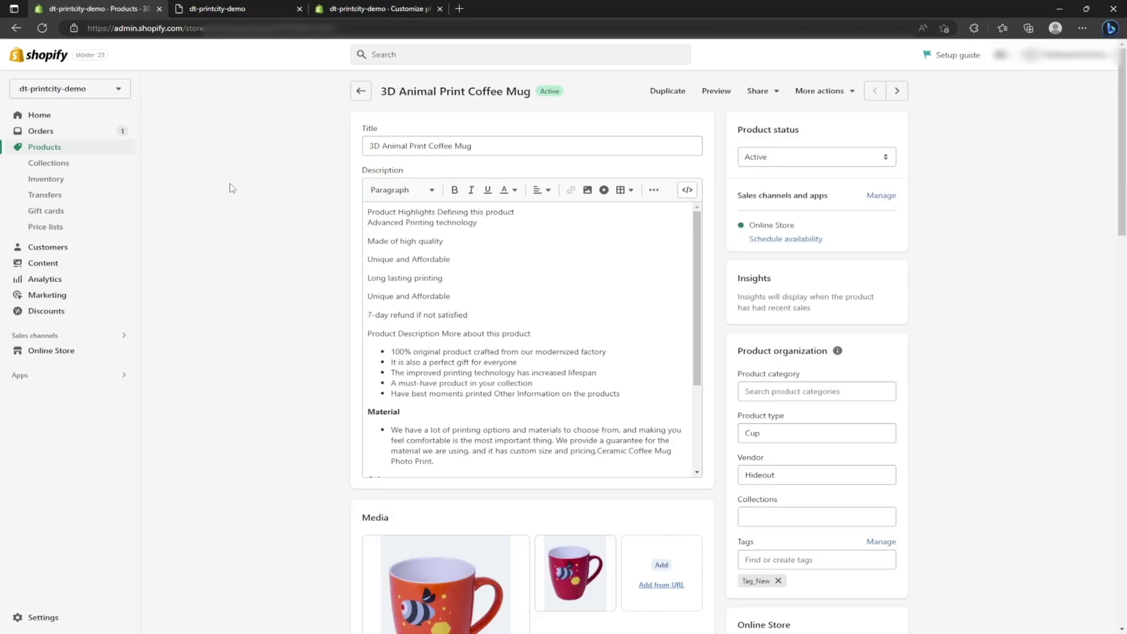
pyautogui.scroll(-10, 673, 448)
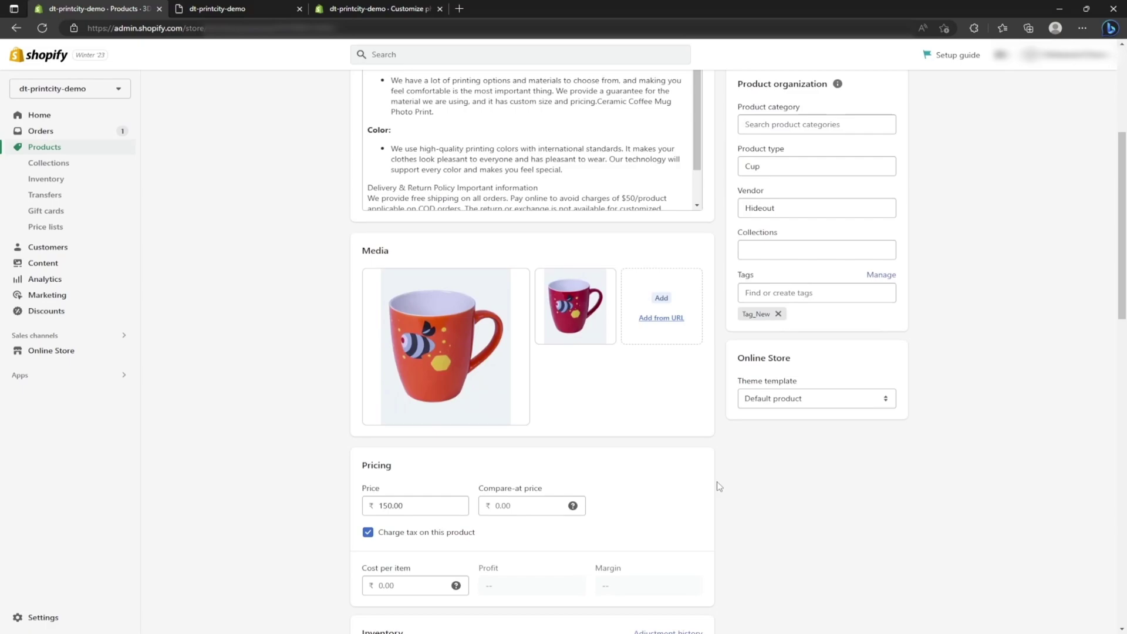
pyautogui.scroll(-6, 719, 478)
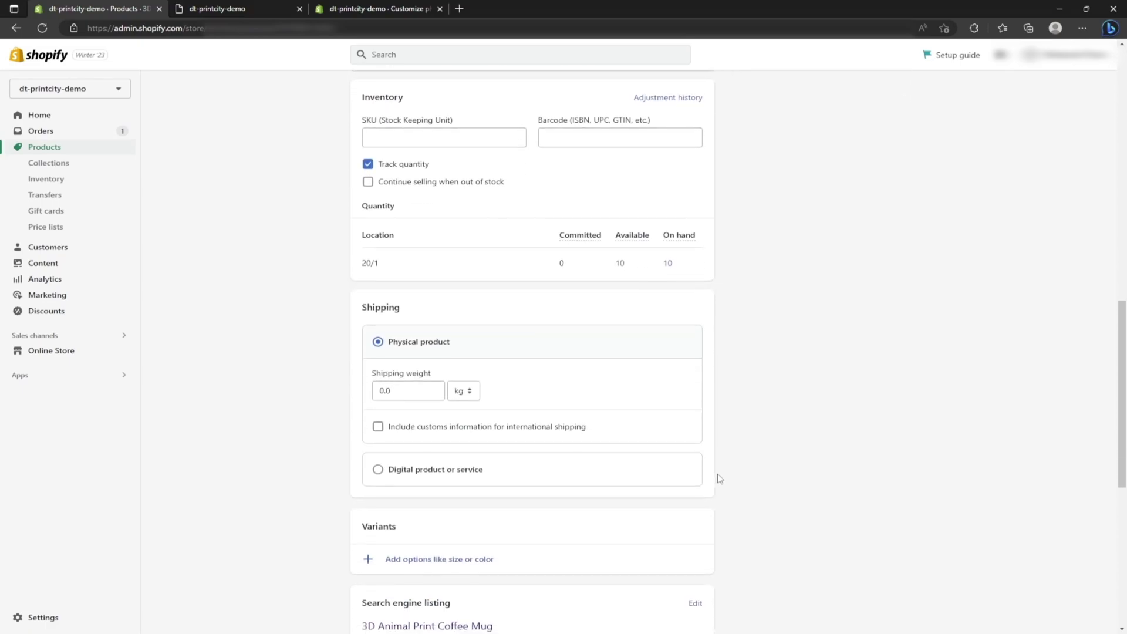
pyautogui.scroll(-4, 719, 479)
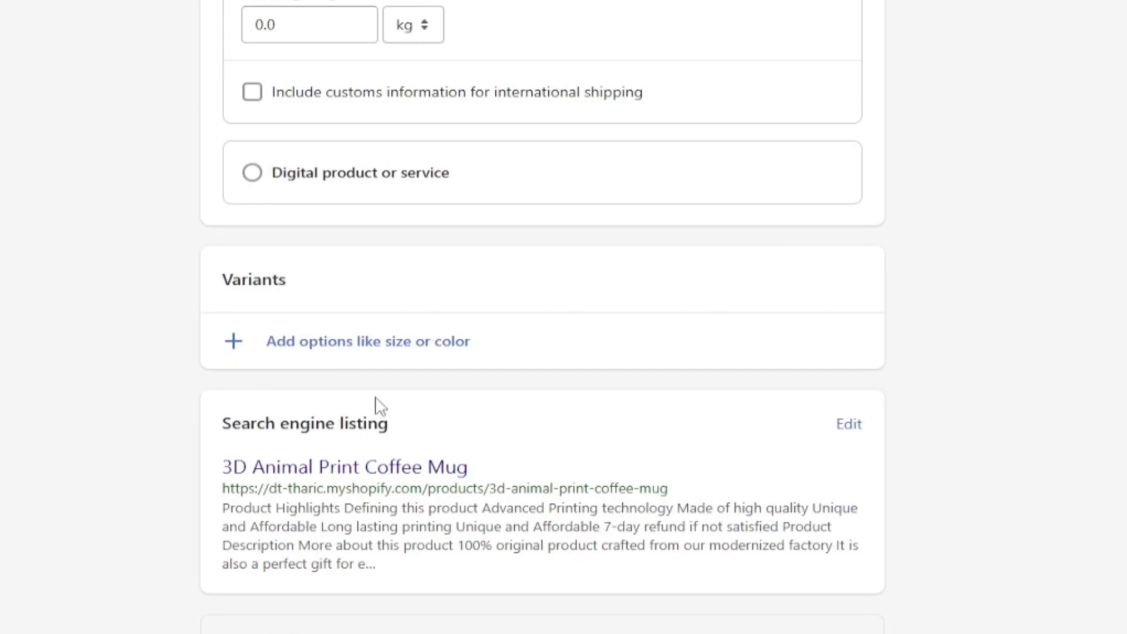
# Add a Color option to the mug with the values Orange and Red
pyautogui.click(438, 351)
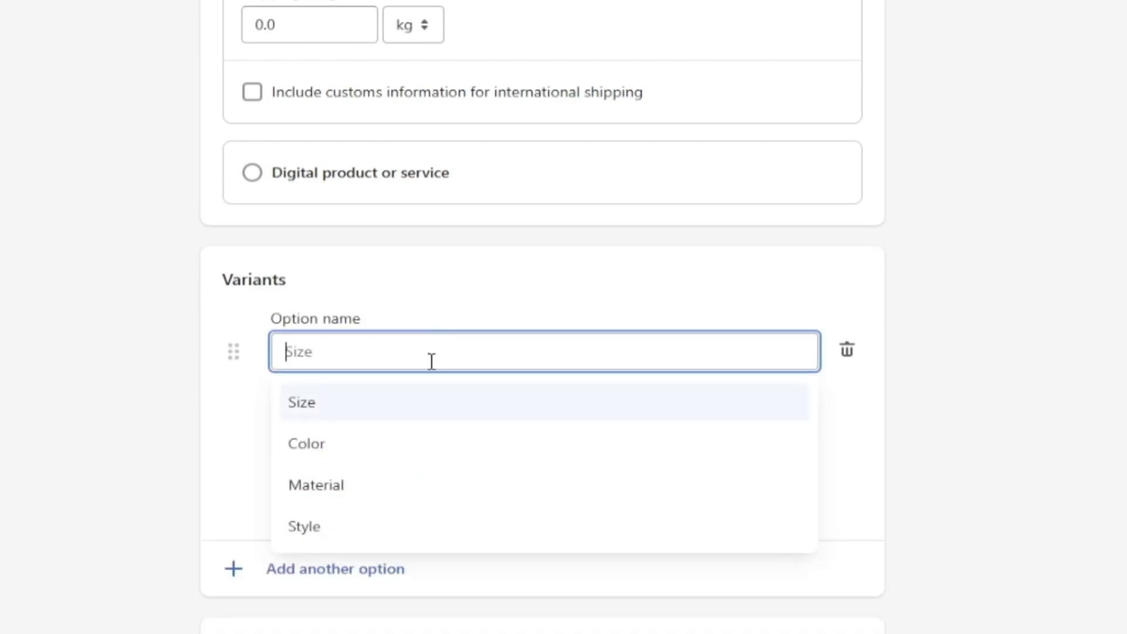
pyautogui.click(321, 456)
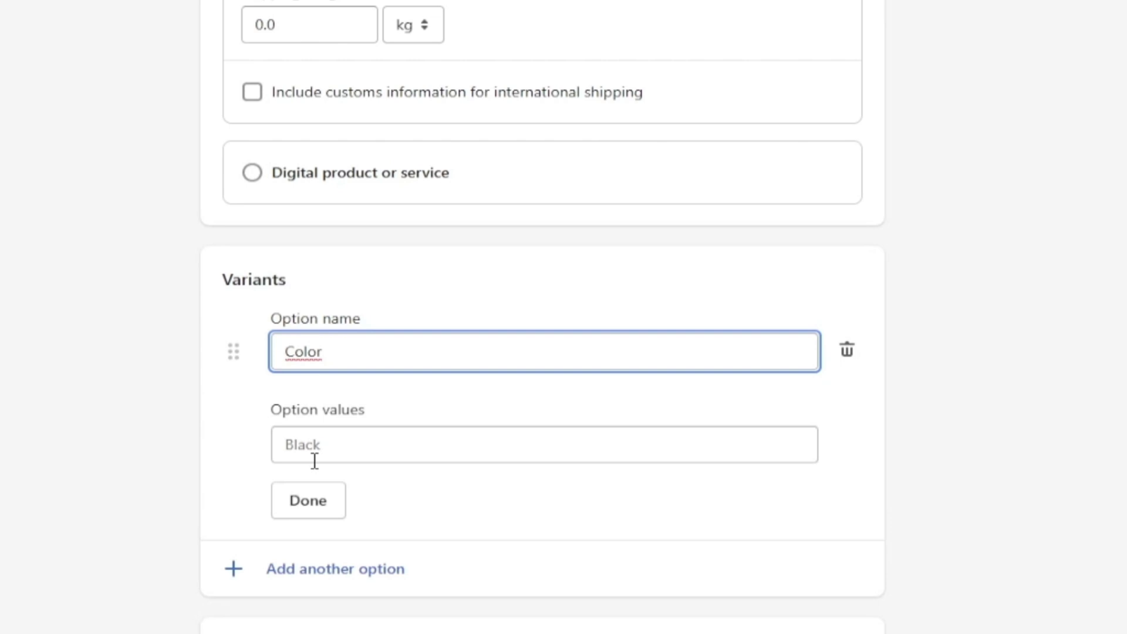
pyautogui.click(353, 450)
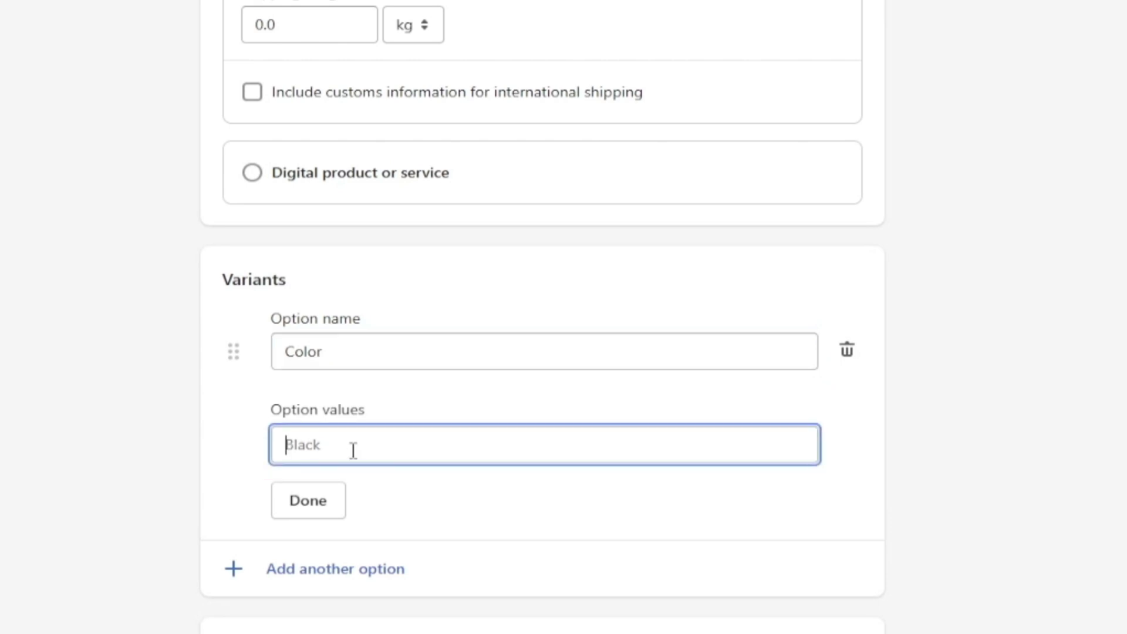
pyautogui.scroll(15, 892, 469)
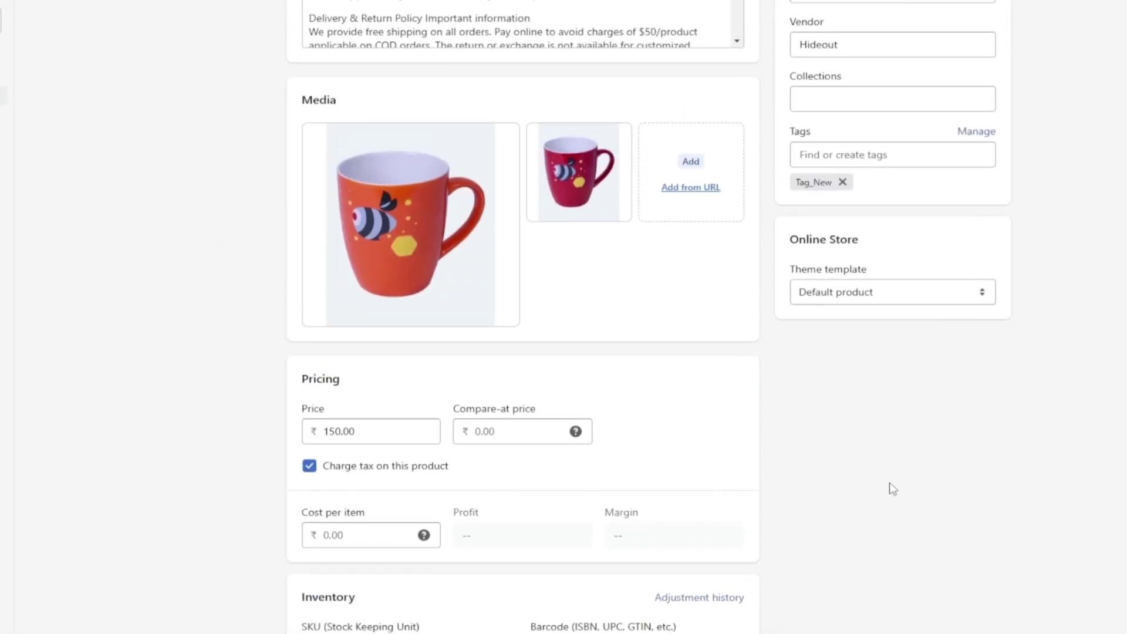
pyautogui.scroll(8, 893, 489)
pyautogui.scroll(-10, 737, 576)
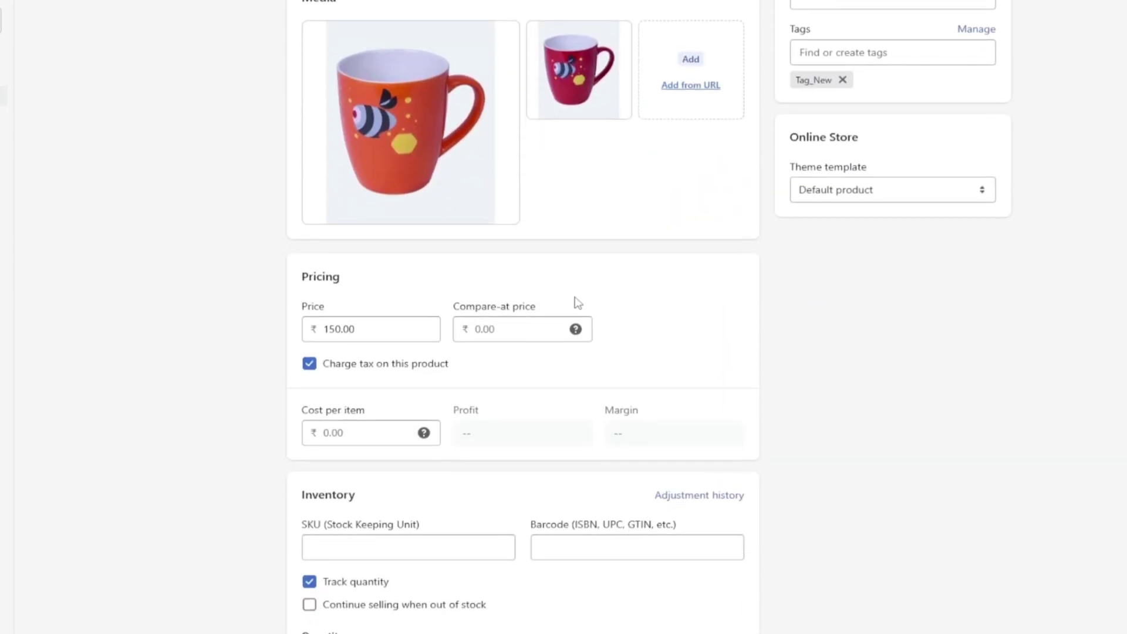
pyautogui.scroll(2, 576, 301)
pyautogui.moveTo(579, 233)
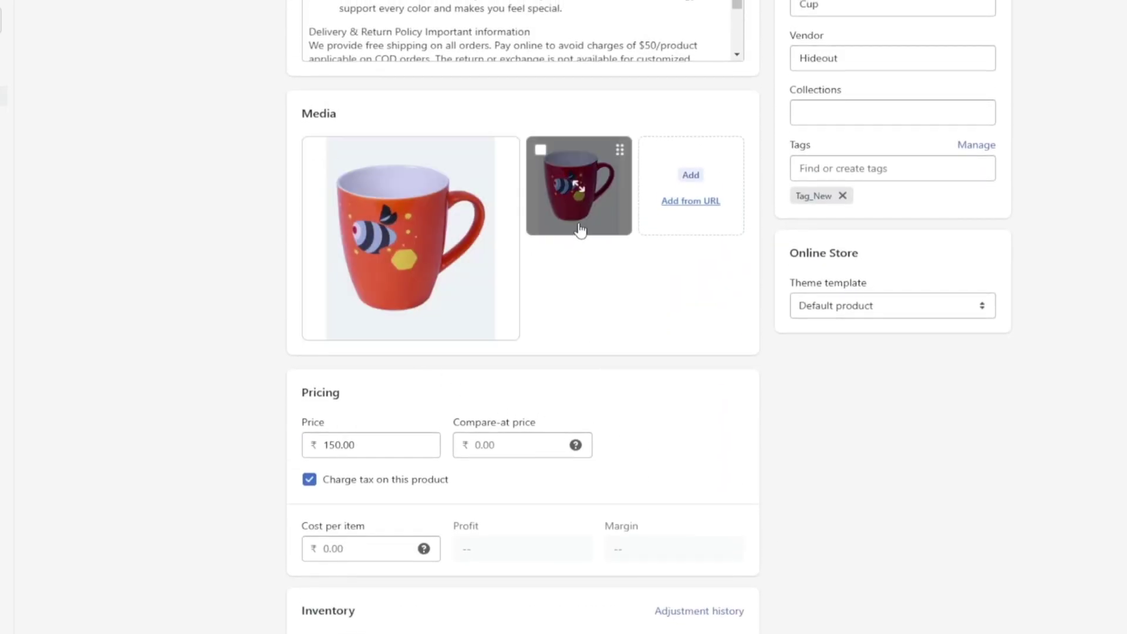
pyautogui.scroll(-14, 758, 449)
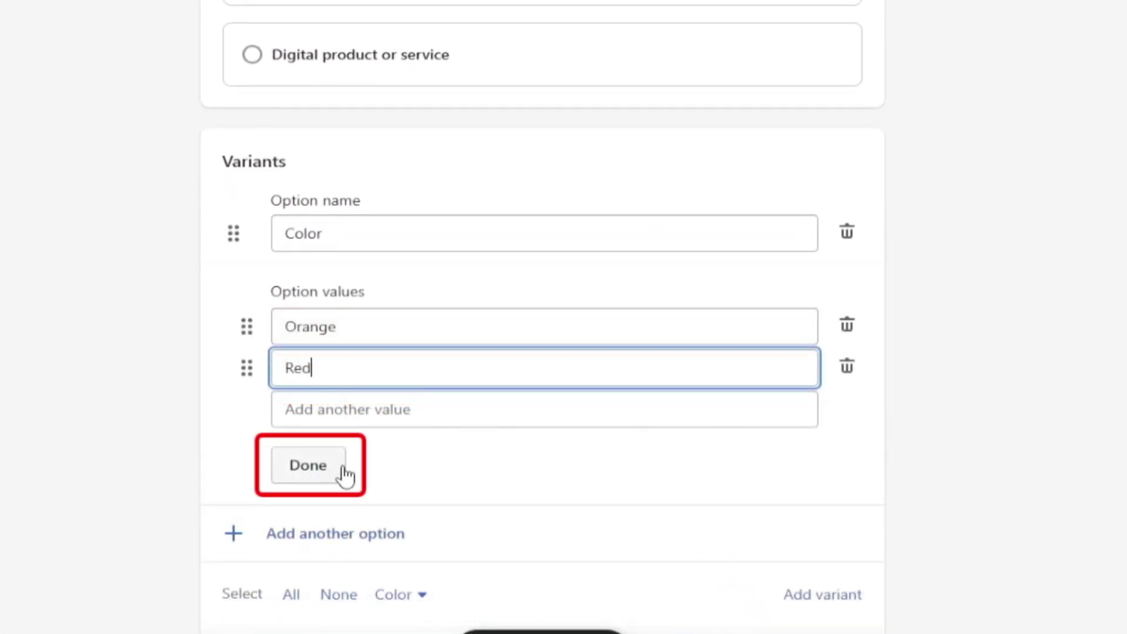
pyautogui.click(308, 465)
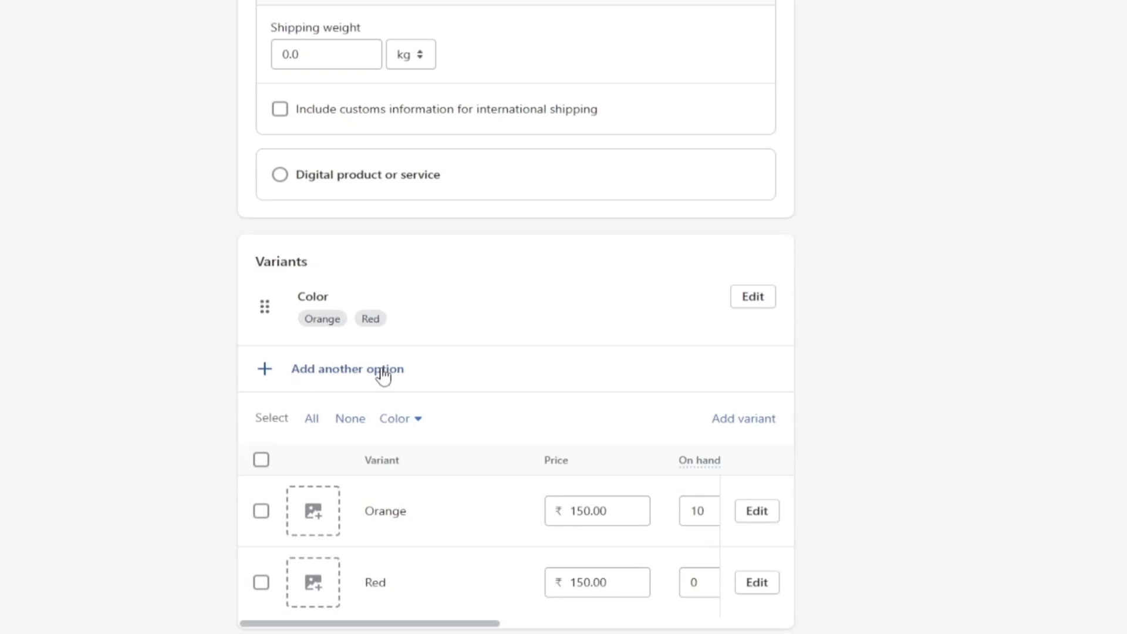
# Add a second option, Size, with values S and M, and save the product
pyautogui.click(341, 349)
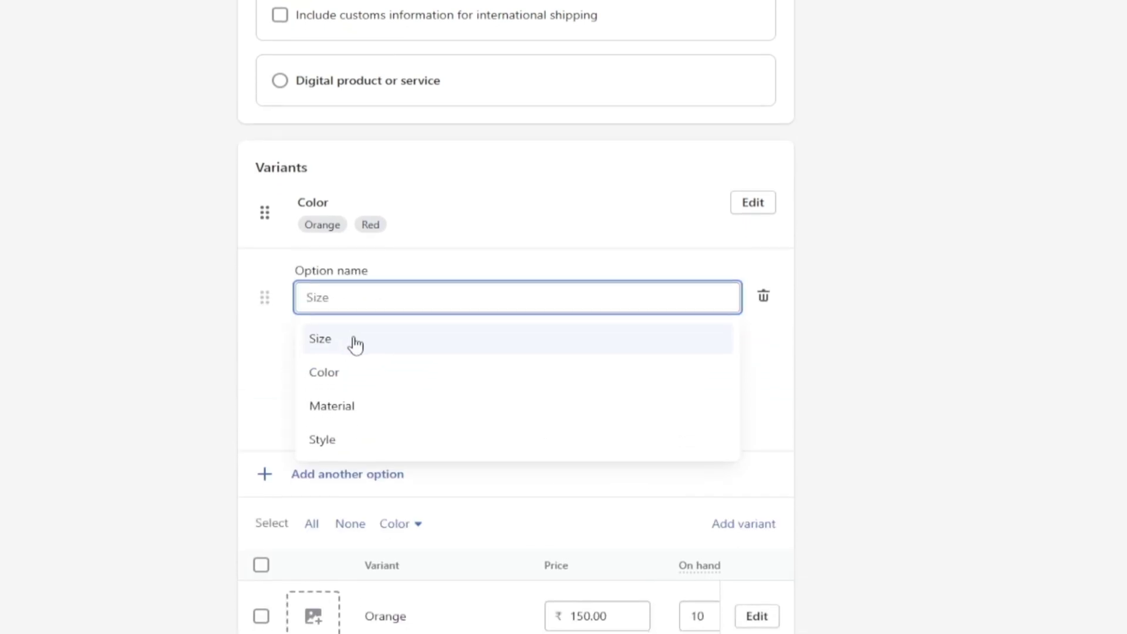
pyautogui.click(355, 345)
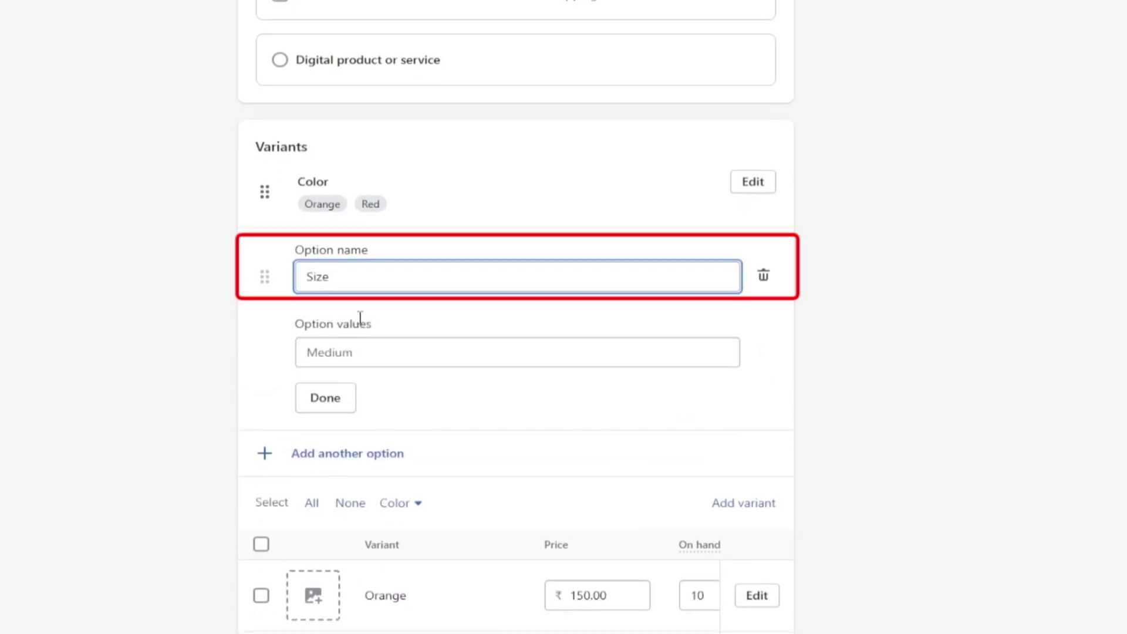
pyautogui.click(319, 354)
pyautogui.write('S')
pyautogui.press('Tab')
pyautogui.write('M')
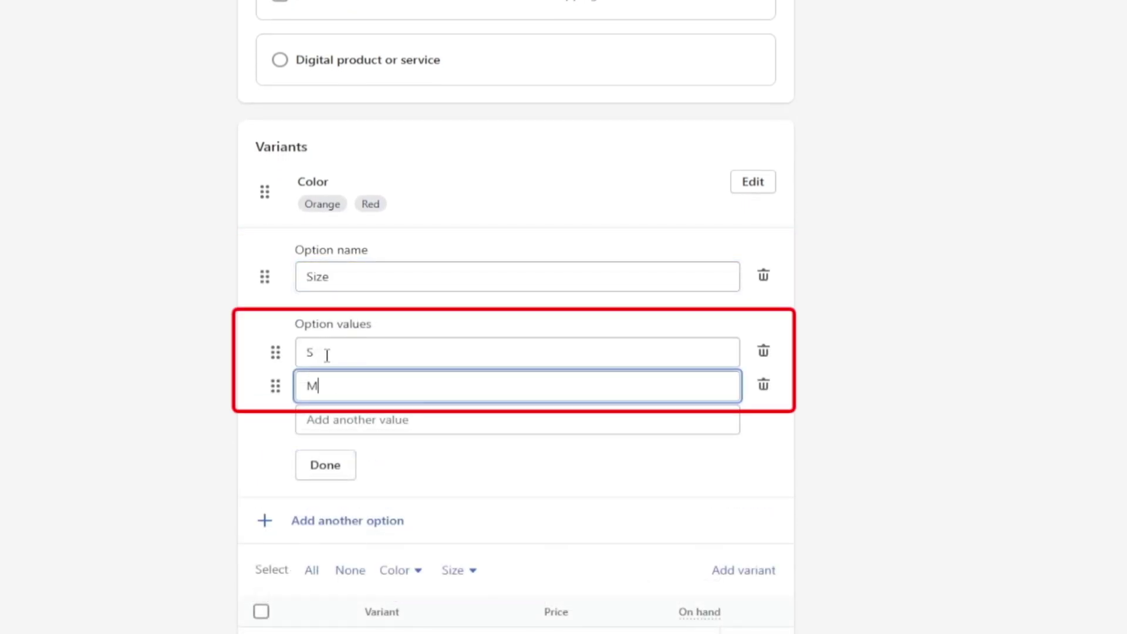
pyautogui.click(333, 472)
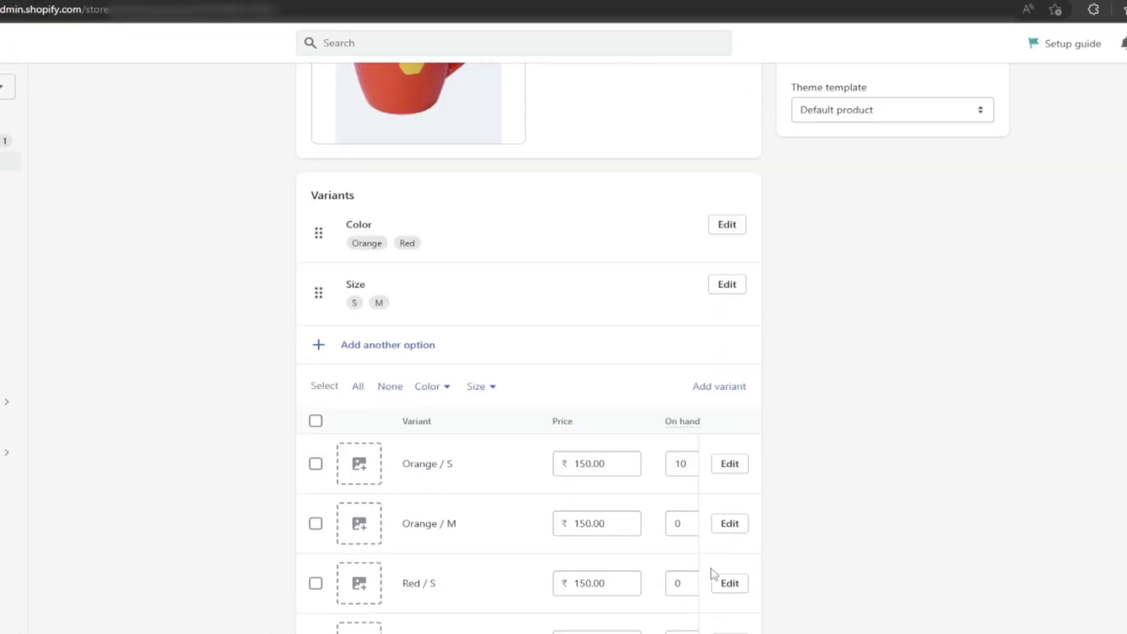
pyautogui.scroll(-2, 842, 366)
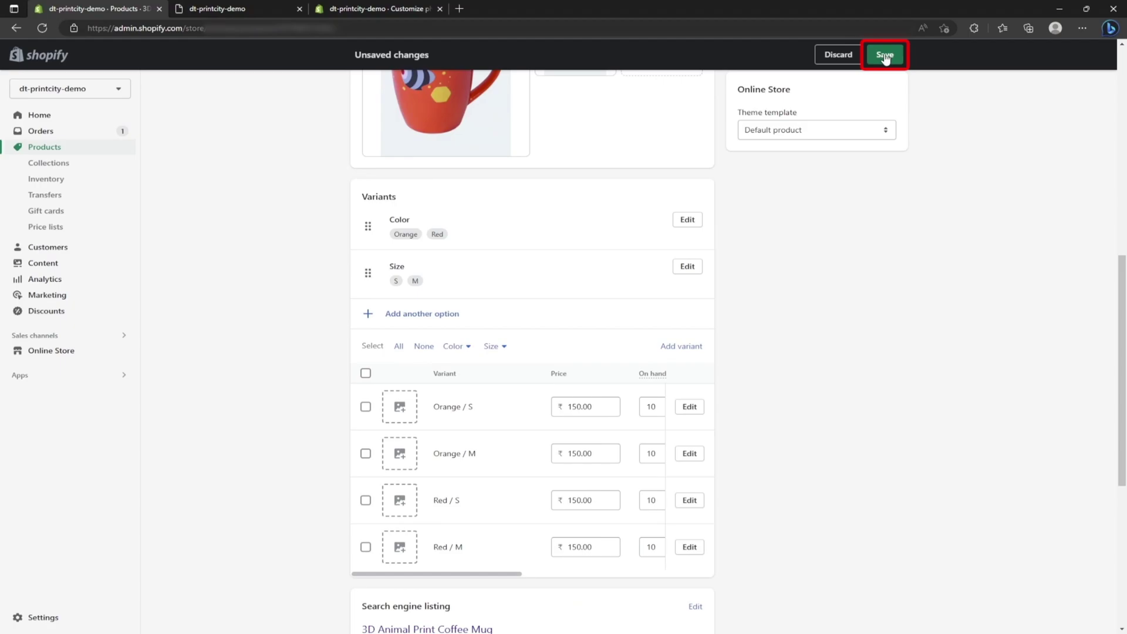
pyautogui.click(885, 55)
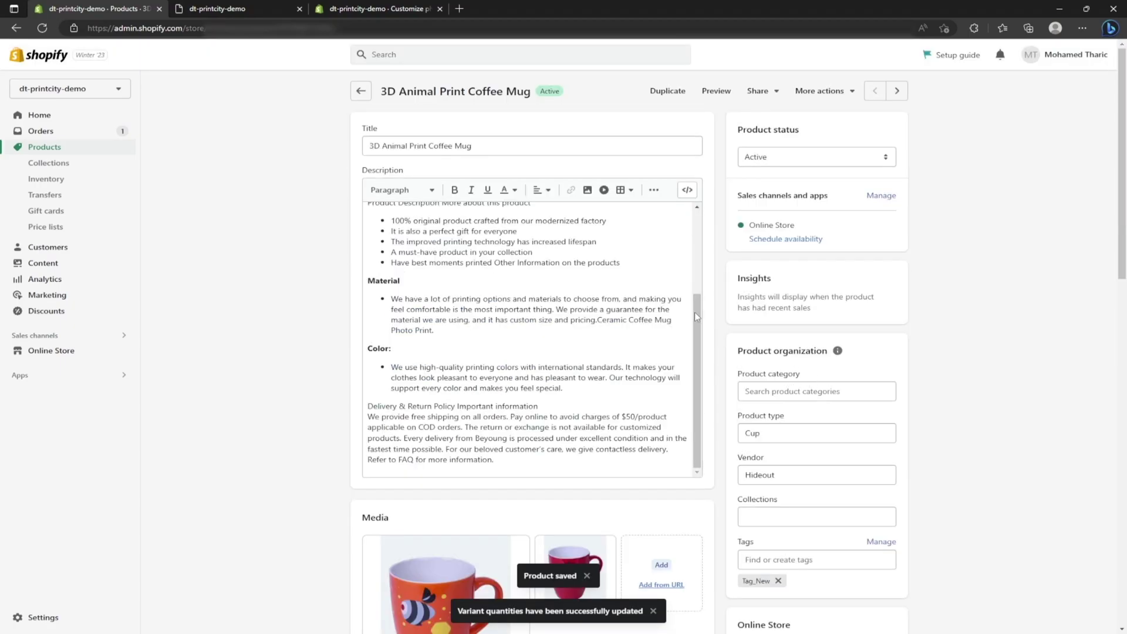
# On the storefront, open the coffee mug's page from Shop and select the orange colour
pyautogui.click(246, 7)
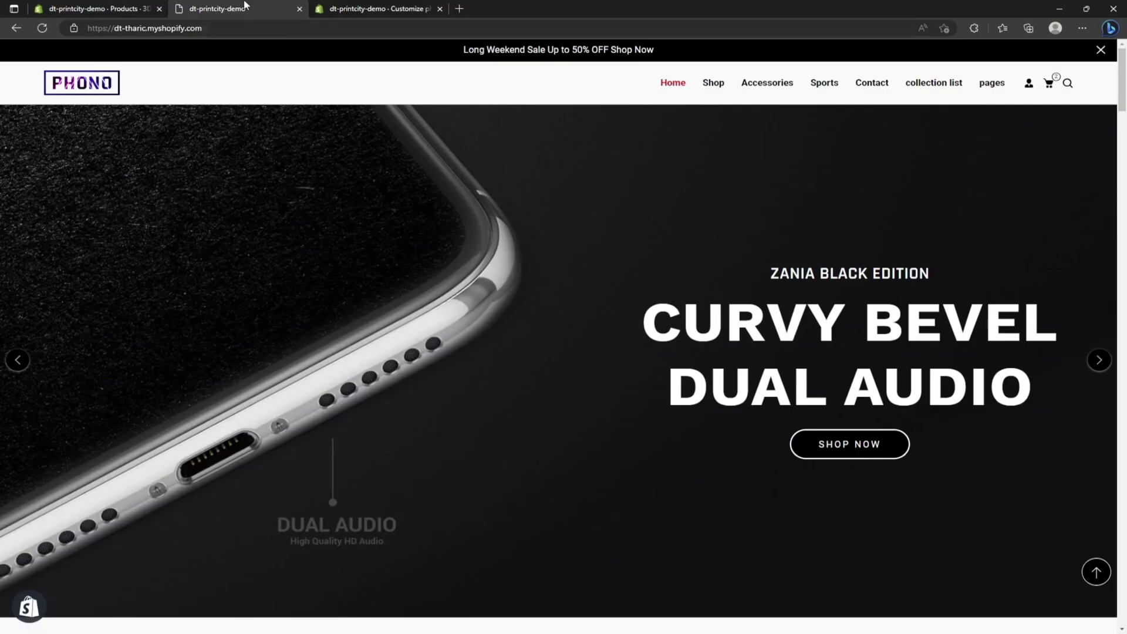
pyautogui.click(723, 84)
pyautogui.click(476, 474)
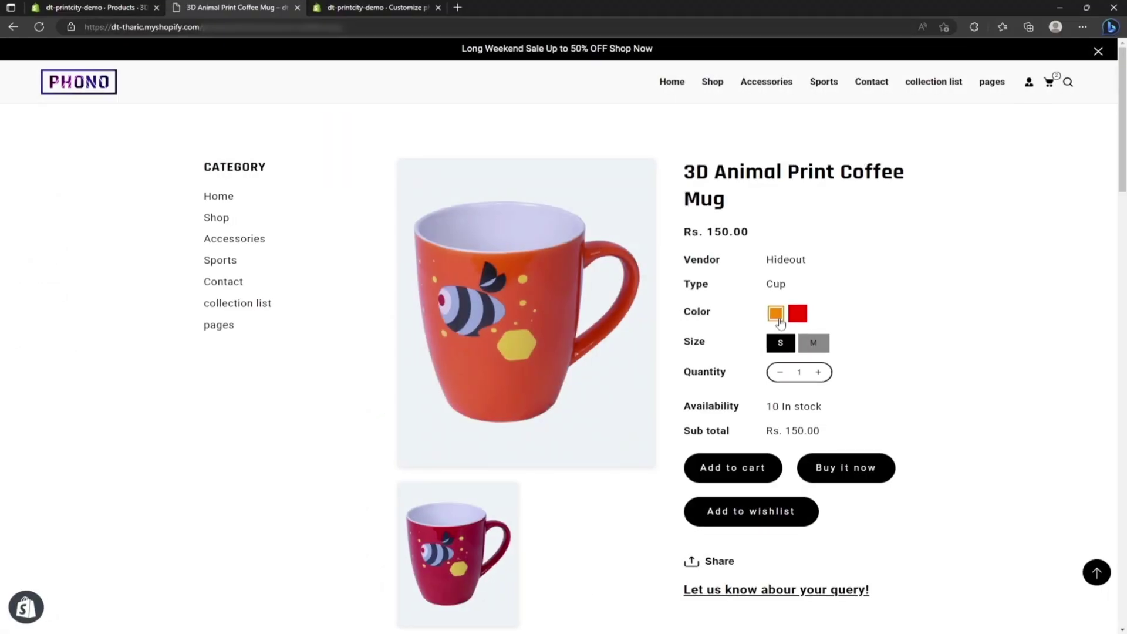
pyautogui.click(780, 322)
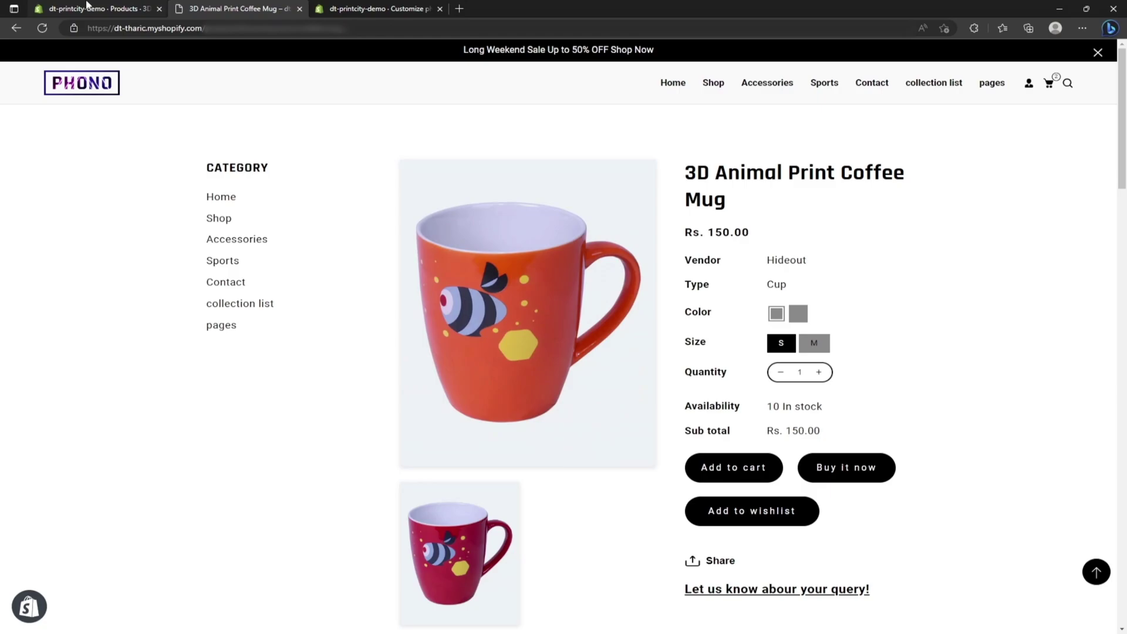
# Set swatch_color to orange #FF8900 on the Orange / S and Orange / M variants
pyautogui.click(87, 5)
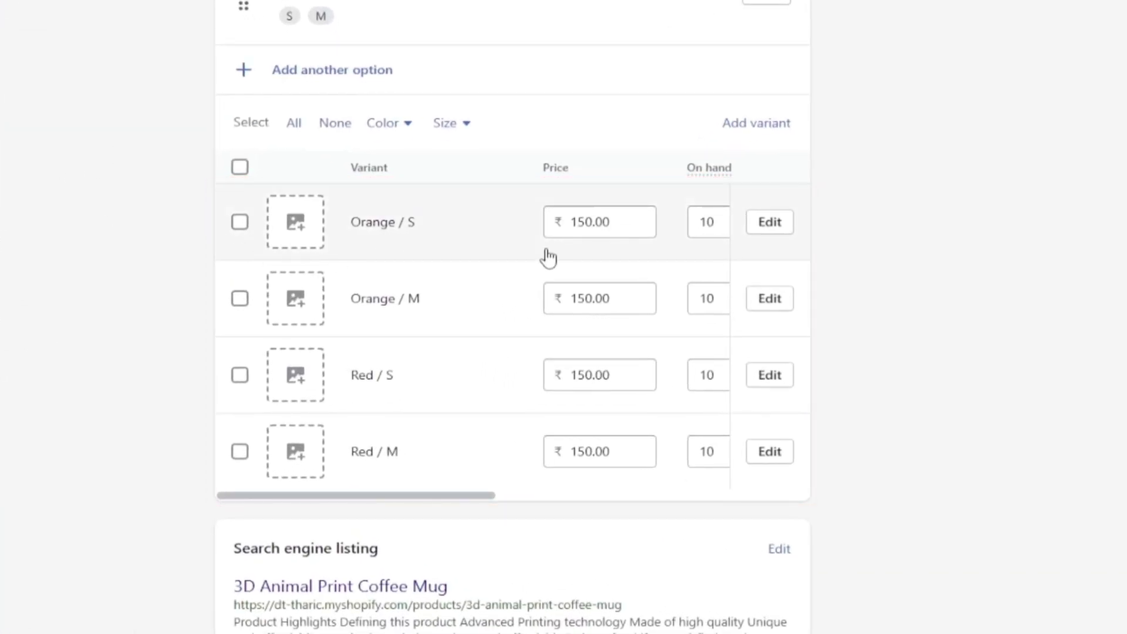
pyautogui.click(779, 229)
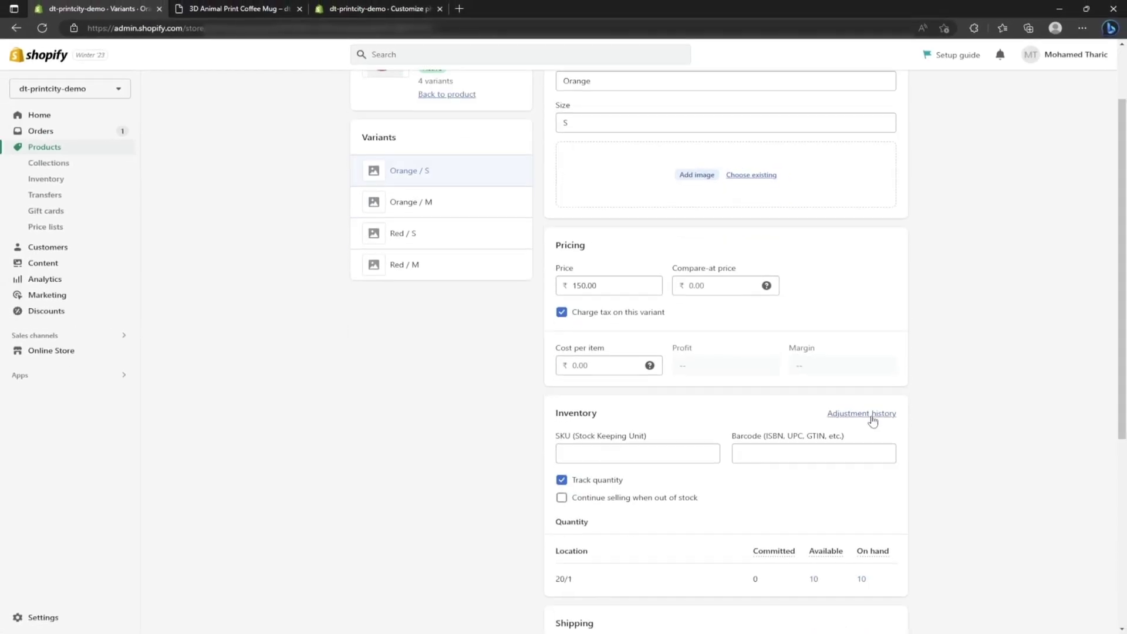
pyautogui.scroll(-5, 908, 425)
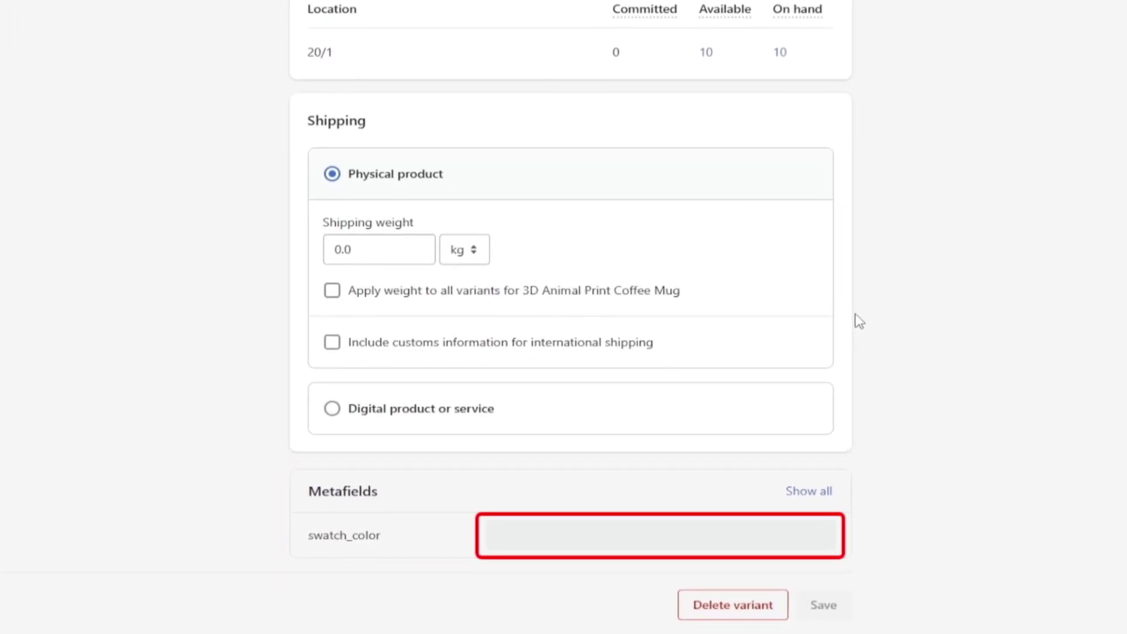
pyautogui.click(554, 540)
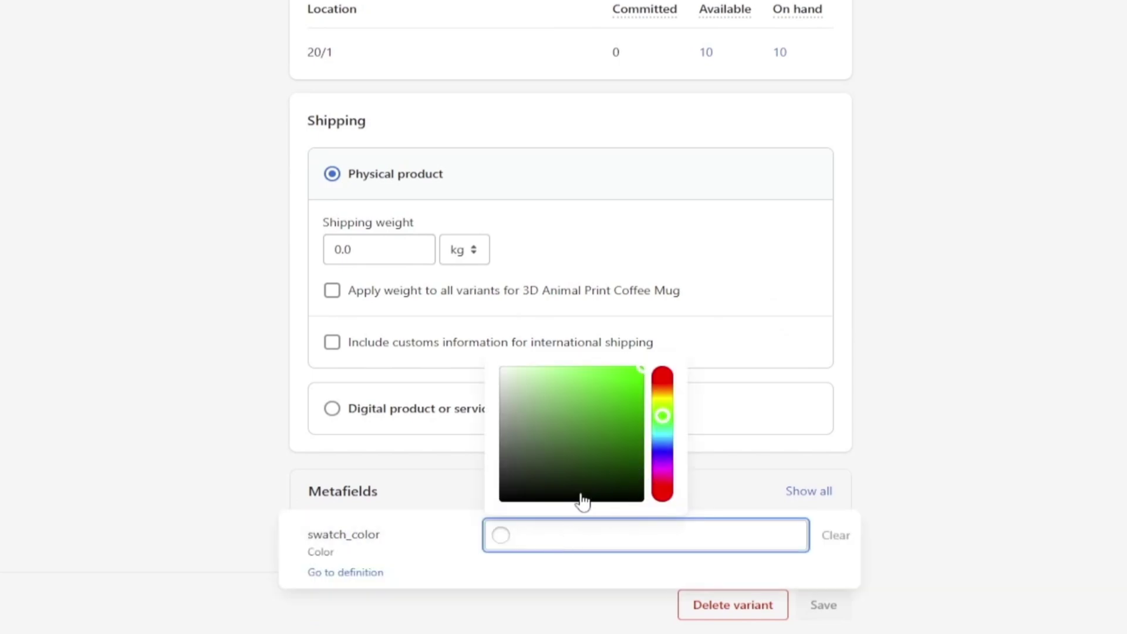
pyautogui.moveTo(663, 436); pyautogui.dragTo(662, 383)
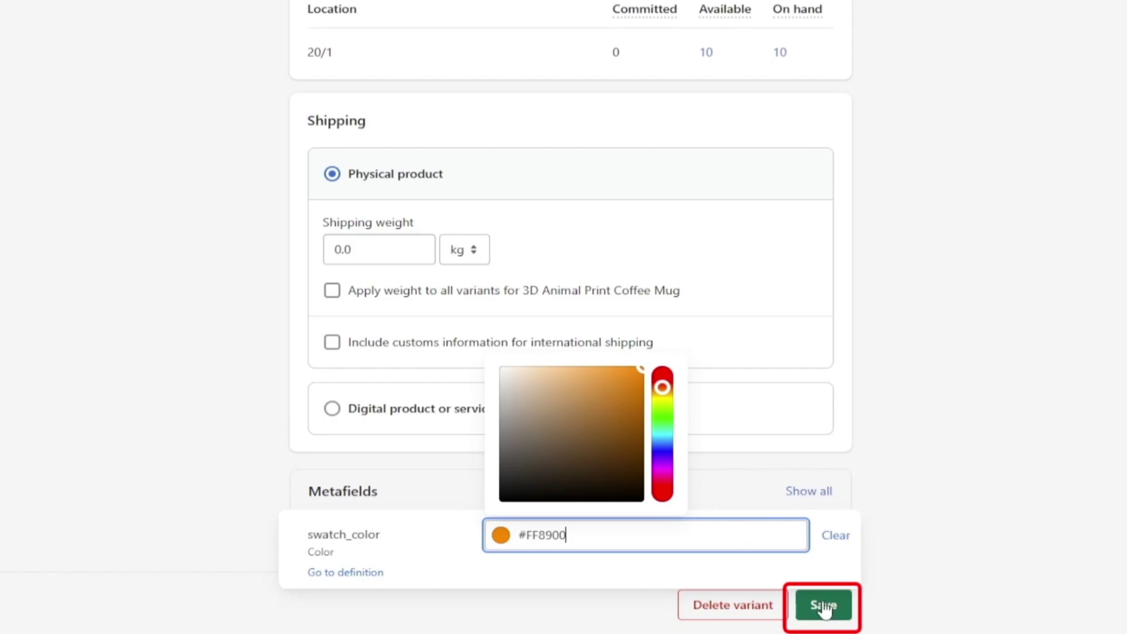
pyautogui.click(822, 604)
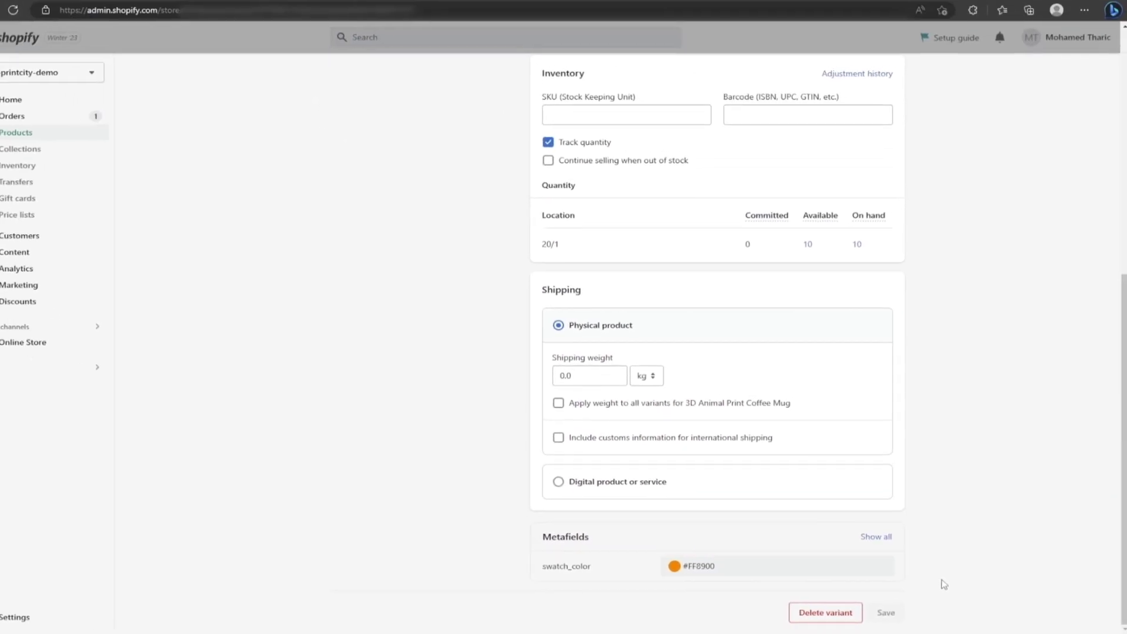
pyautogui.scroll(10, 943, 584)
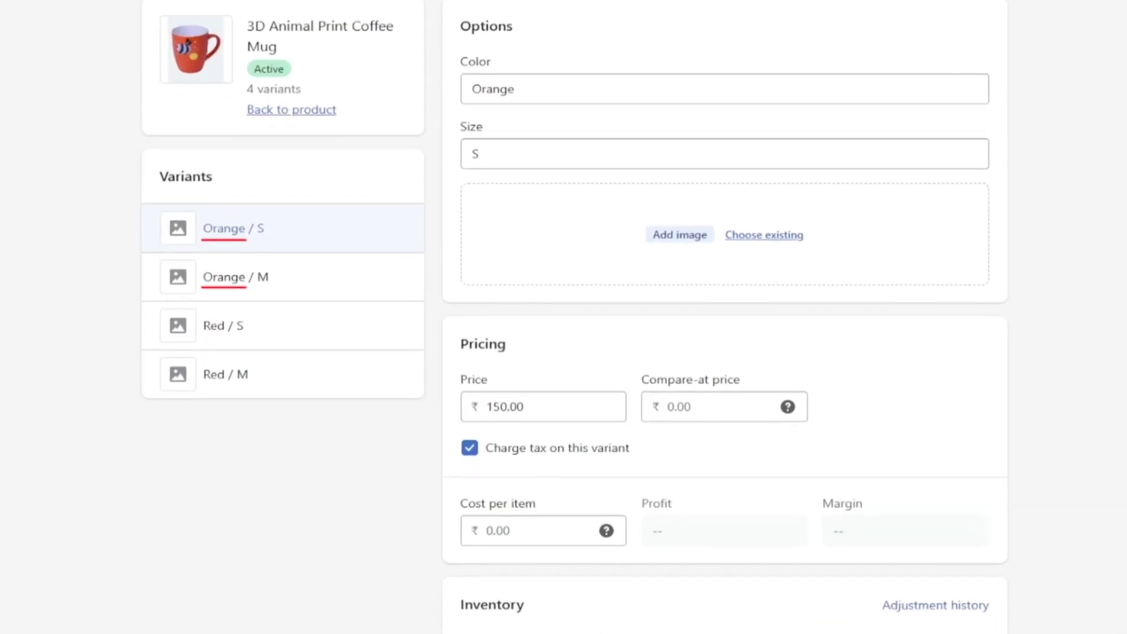
pyautogui.click(245, 276)
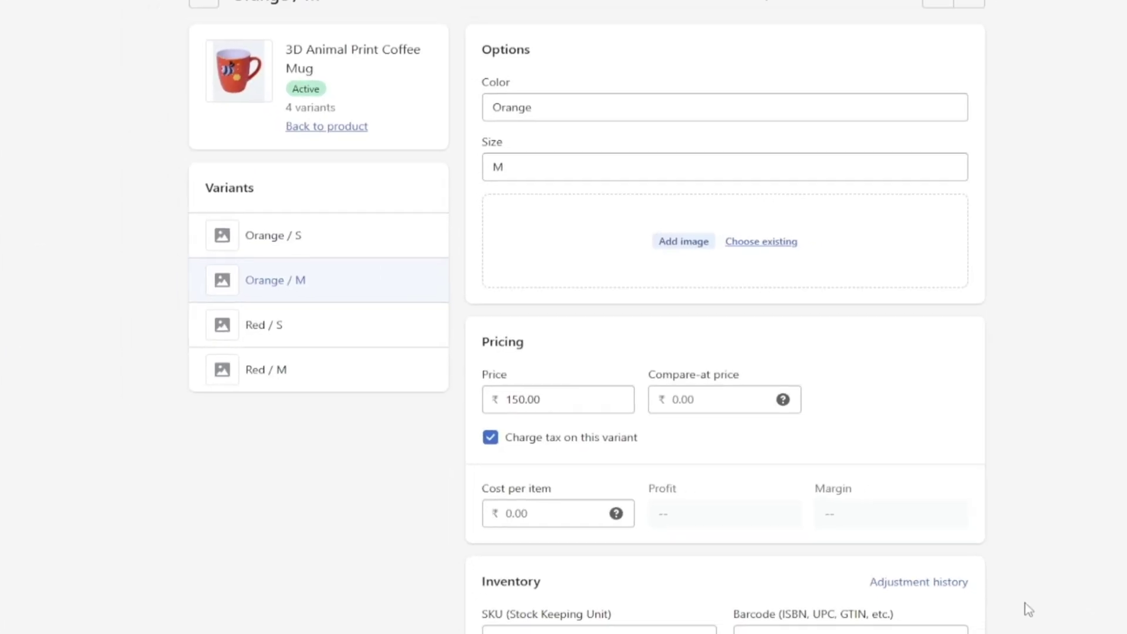
pyautogui.scroll(-10, 1028, 609)
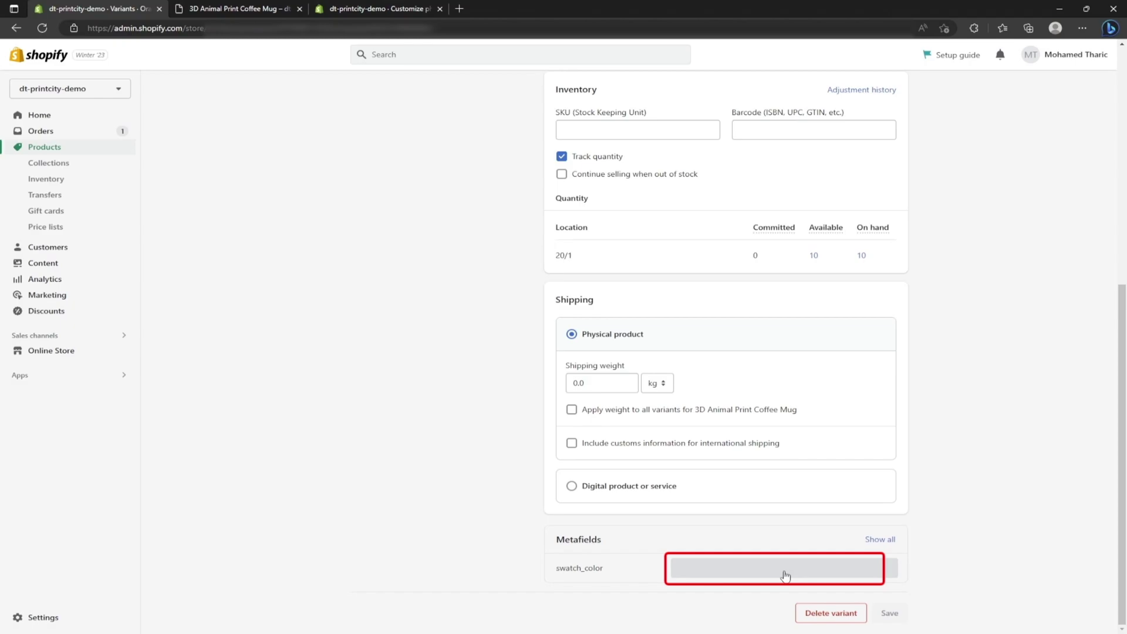
pyautogui.click(786, 574)
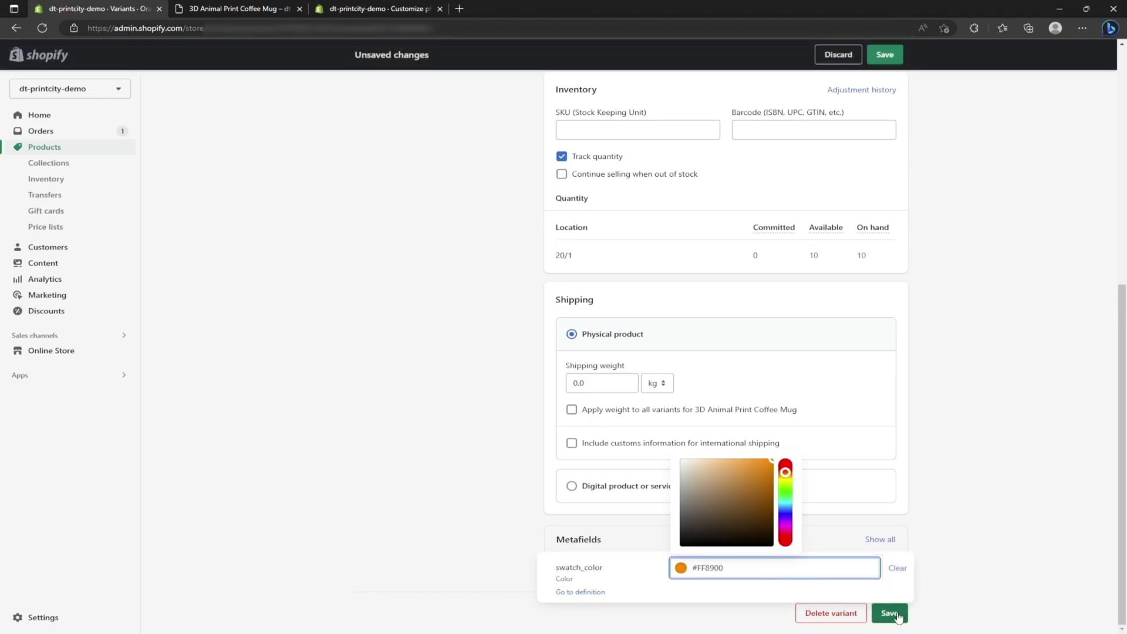
pyautogui.click(889, 613)
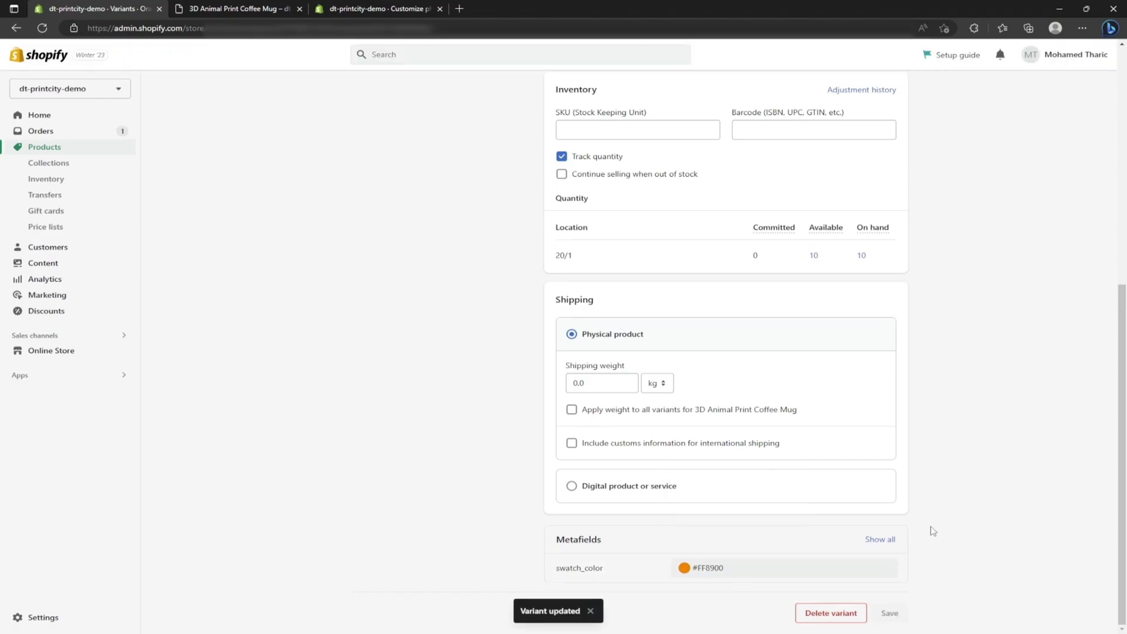
# Set swatch_color to red #FF0000 on the Red / S and Red / M variants
pyautogui.scroll(5, 932, 530)
pyautogui.click(415, 235)
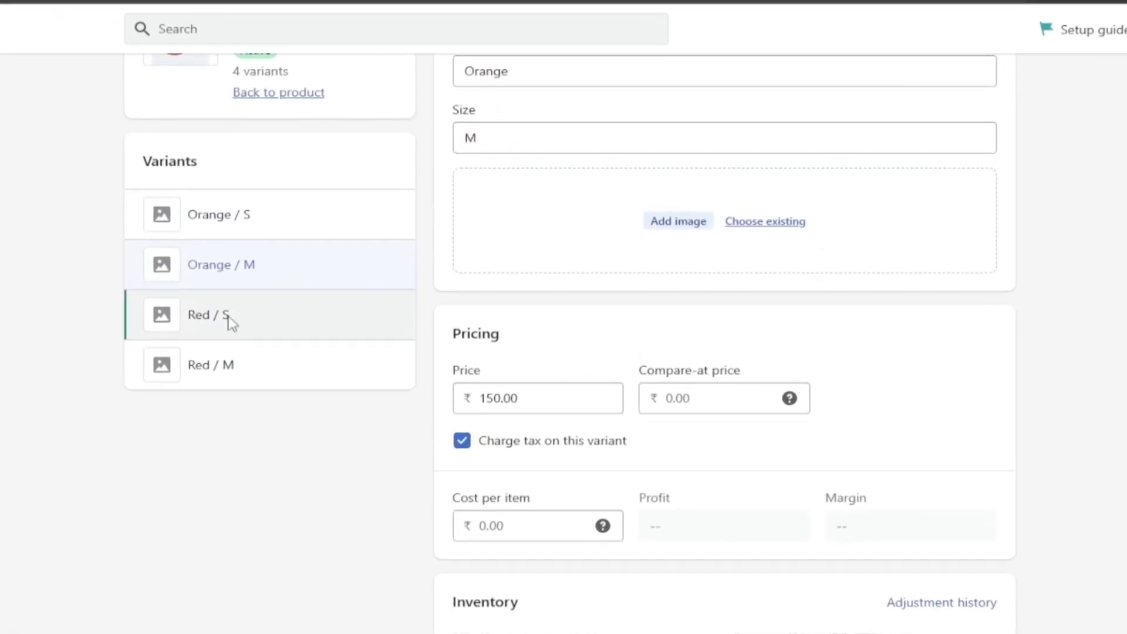
pyautogui.scroll(-10, 737, 411)
pyautogui.click(737, 572)
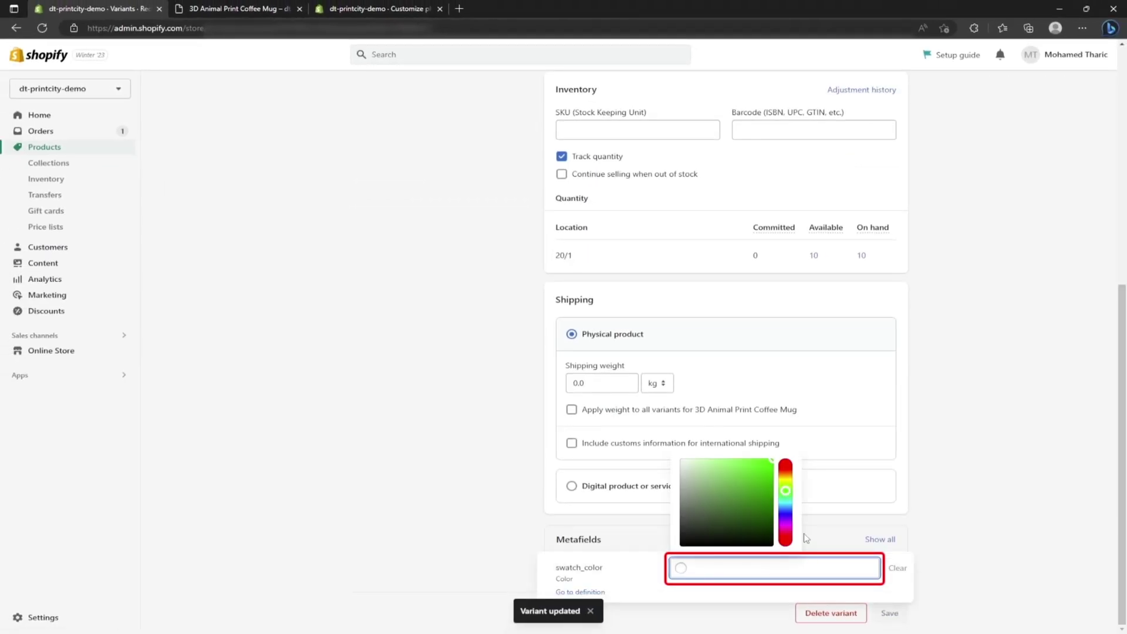
pyautogui.moveTo(785, 491); pyautogui.dragTo(785, 468)
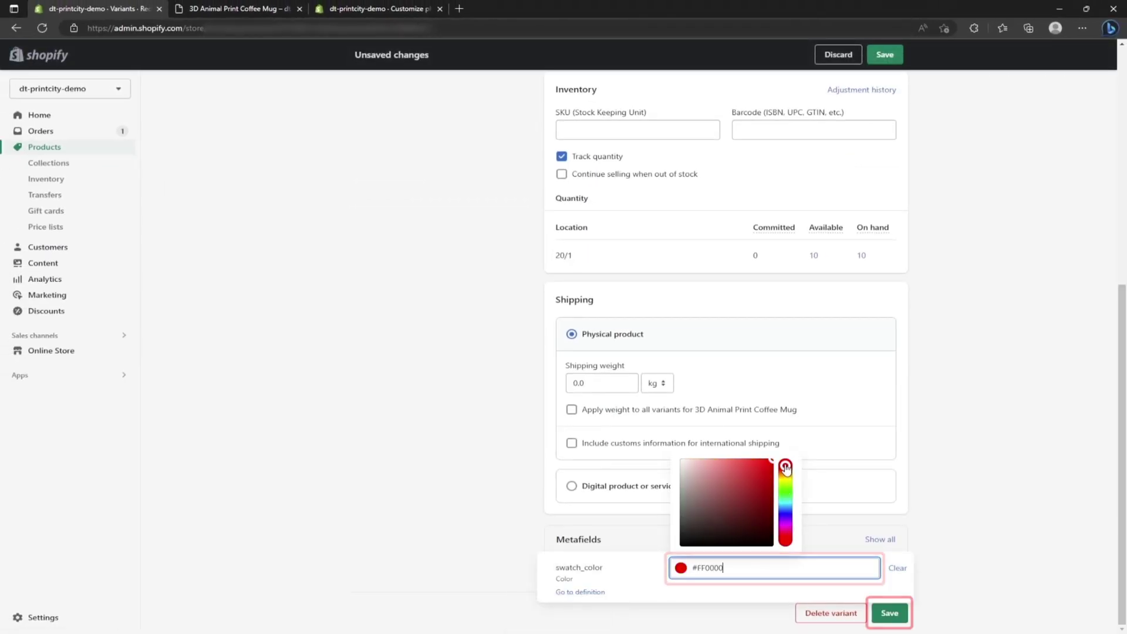
pyautogui.click(891, 613)
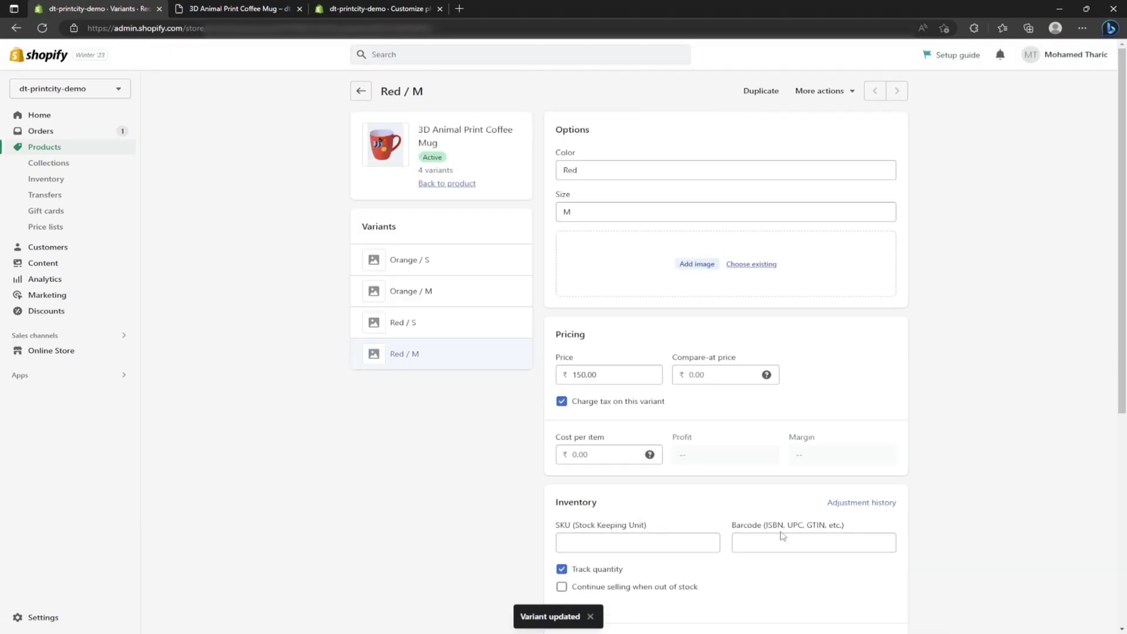
pyautogui.scroll(-7, 782, 536)
pyautogui.click(681, 568)
pyautogui.write('#FF0000')
pyautogui.click(890, 612)
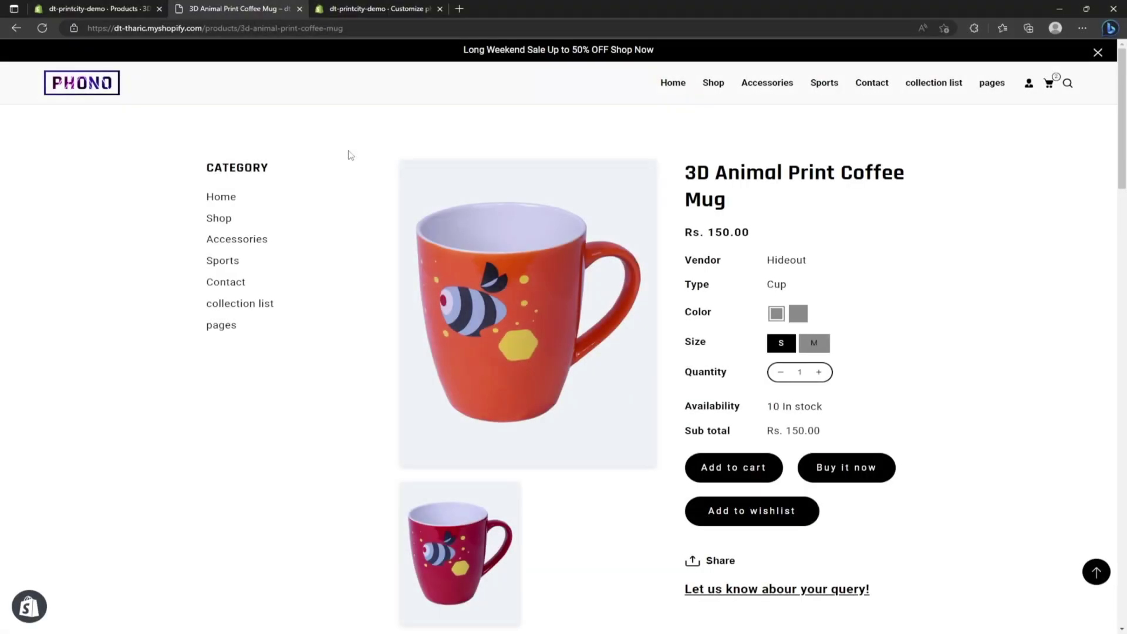
# Reload the mug's storefront page to see the updated colour swatches
pyautogui.press('F5')
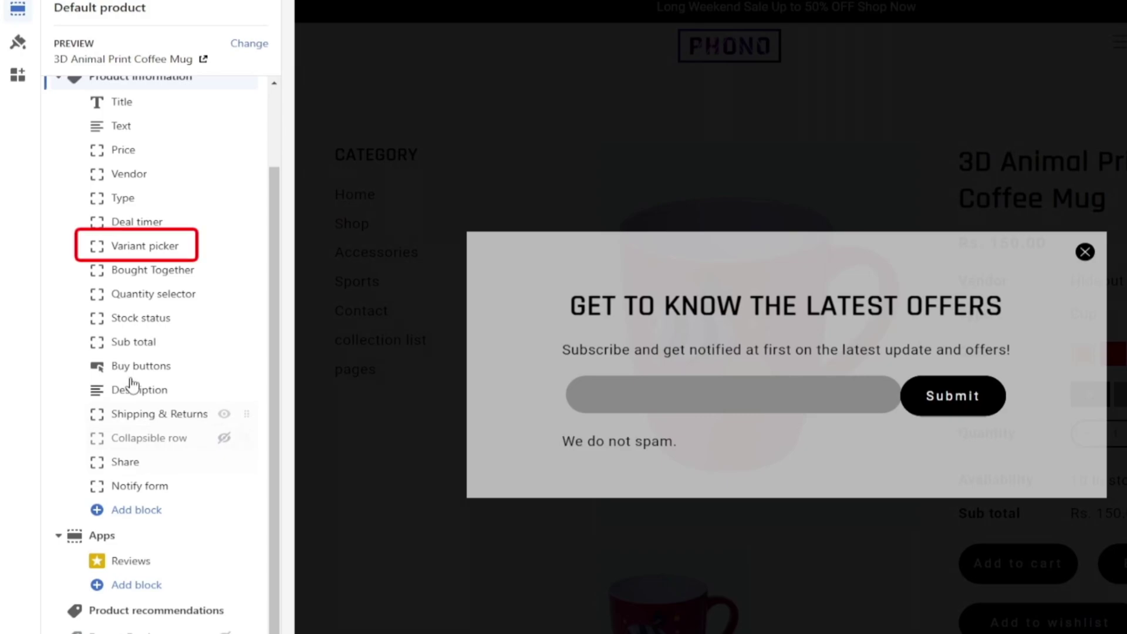
# Preview the Variant picker as Dropdown with Orange selected, then set its type back to Pills
pyautogui.click(135, 248)
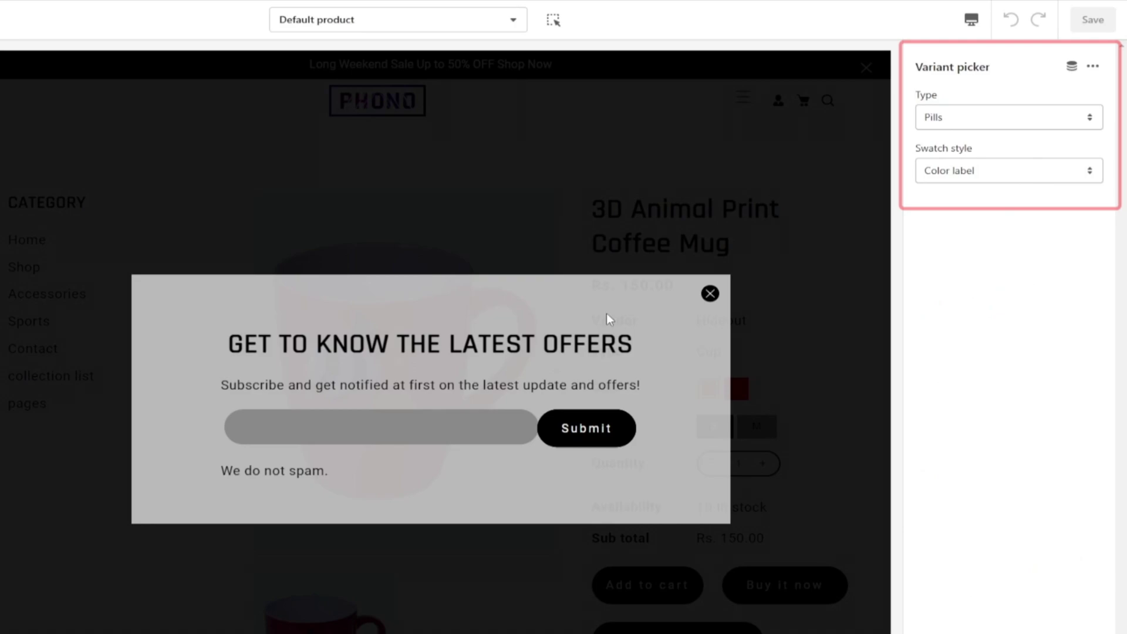
pyautogui.click(711, 293)
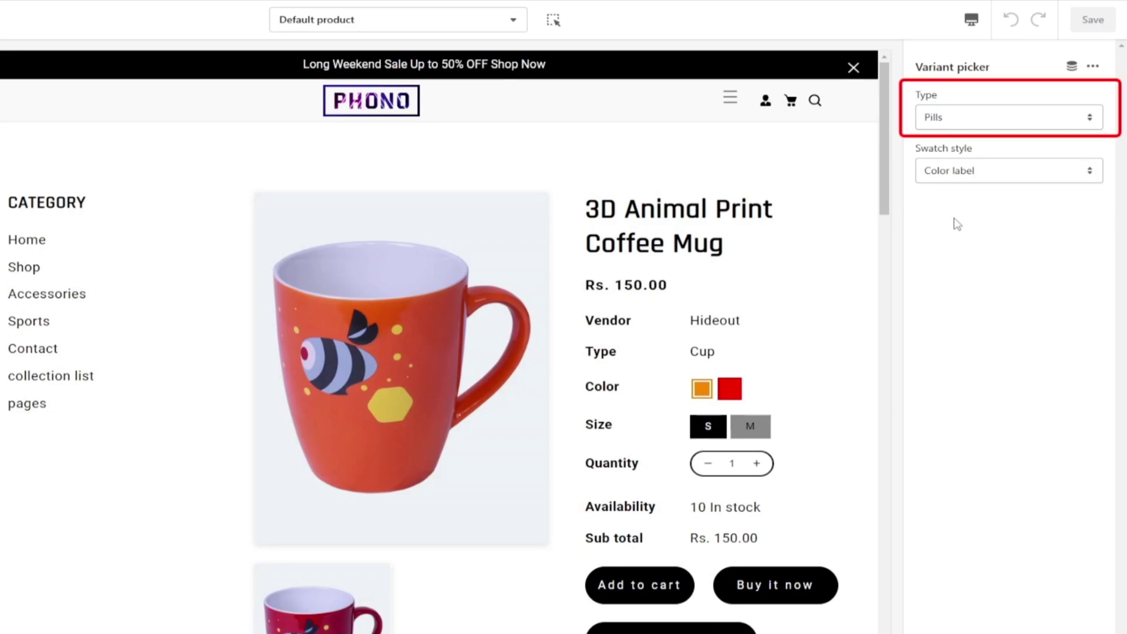
pyautogui.click(965, 122)
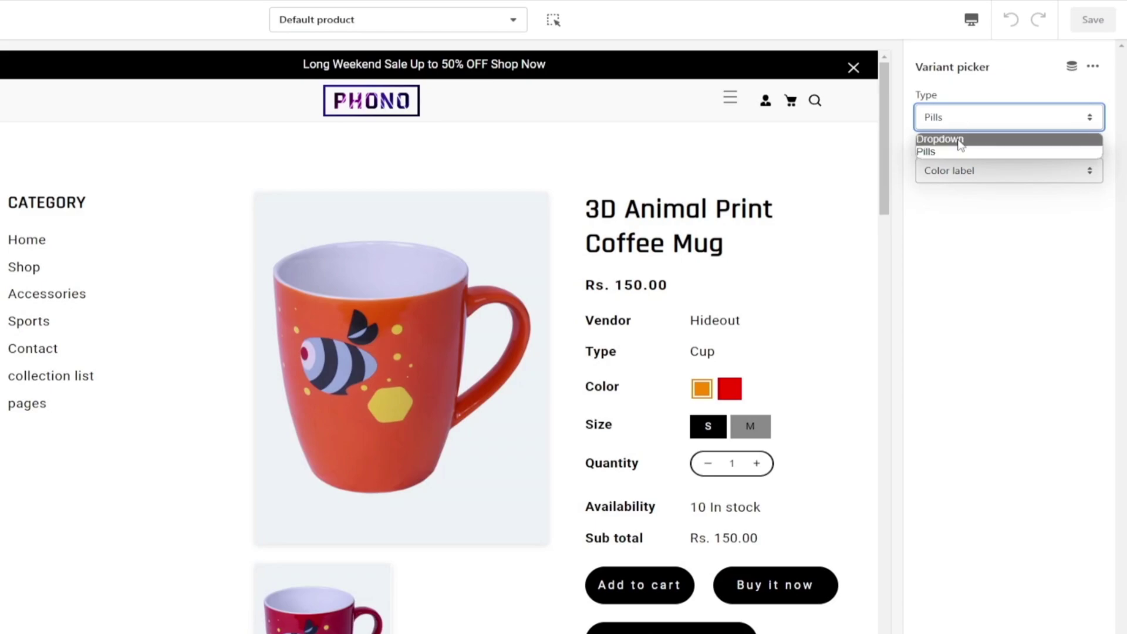
pyautogui.click(960, 140)
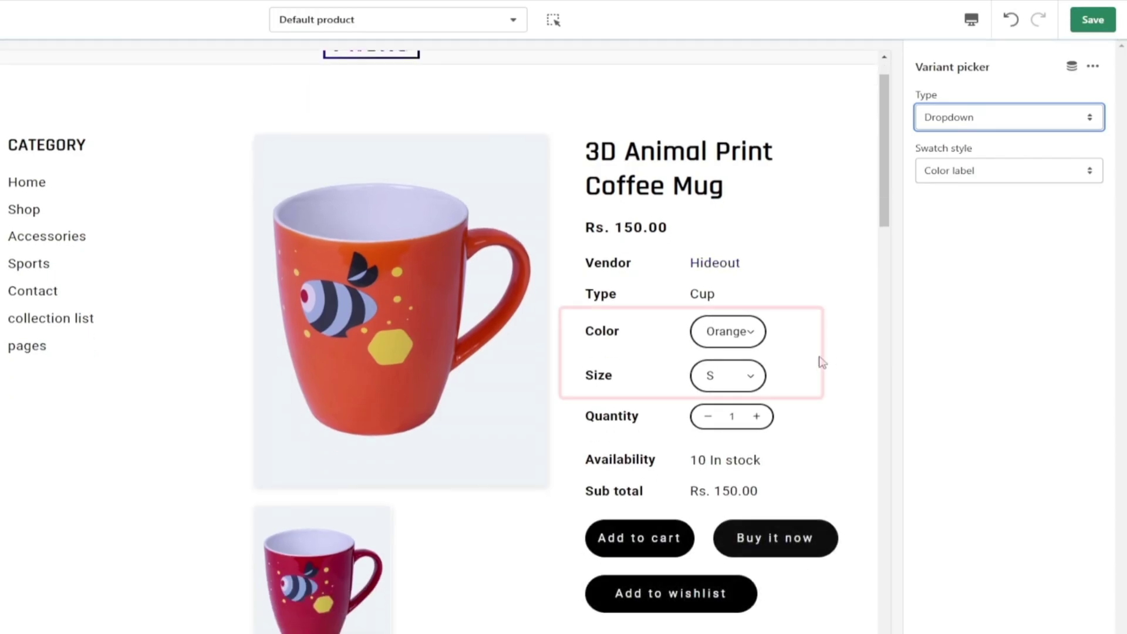
pyautogui.click(758, 333)
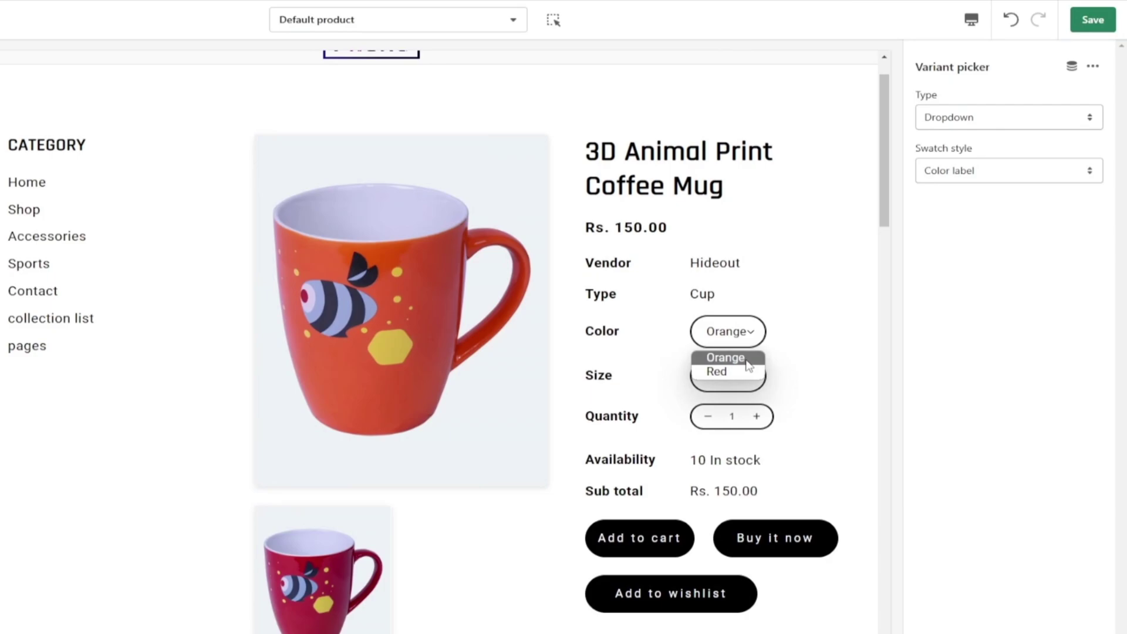
pyautogui.click(925, 255)
pyautogui.click(968, 117)
pyautogui.click(967, 148)
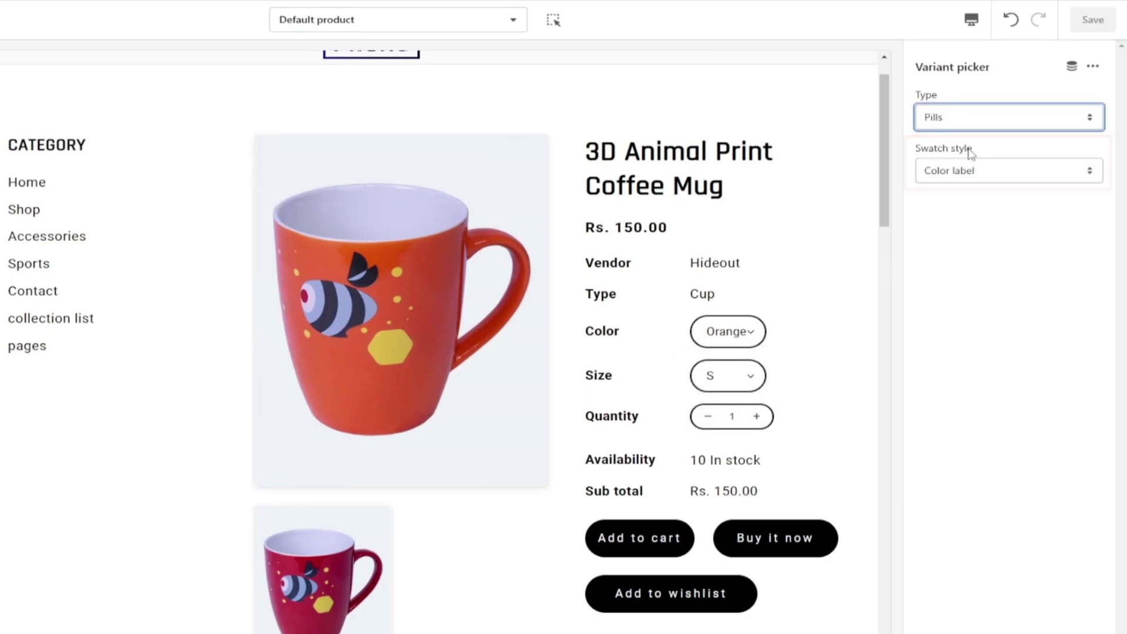
# Change the Variant picker swatch style to Variant image and save the theme
pyautogui.click(976, 175)
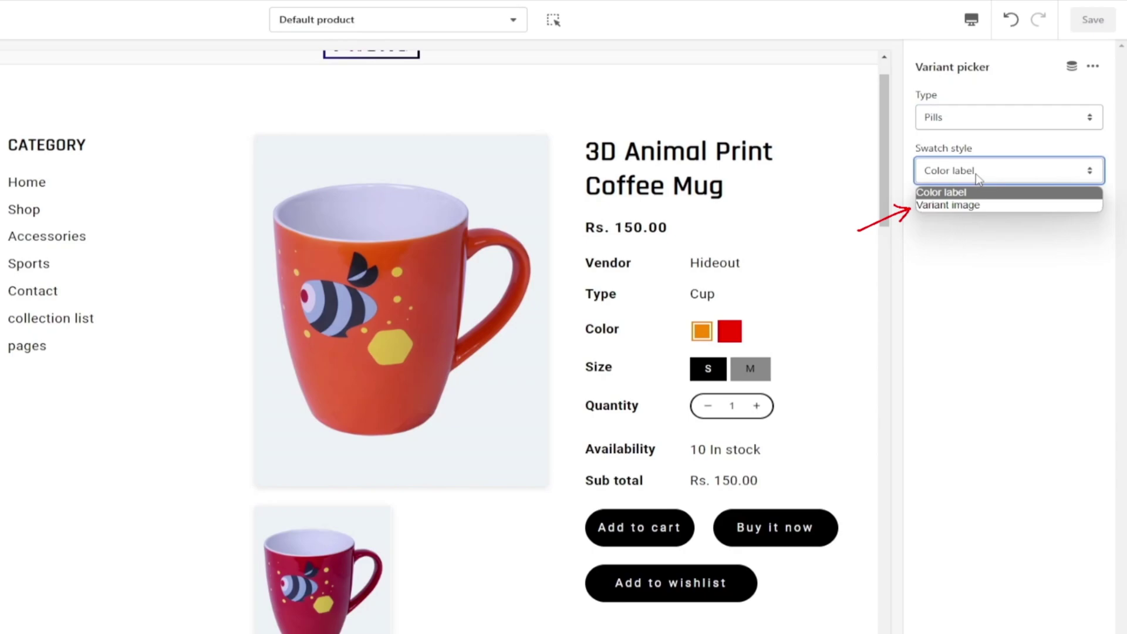
pyautogui.click(1009, 207)
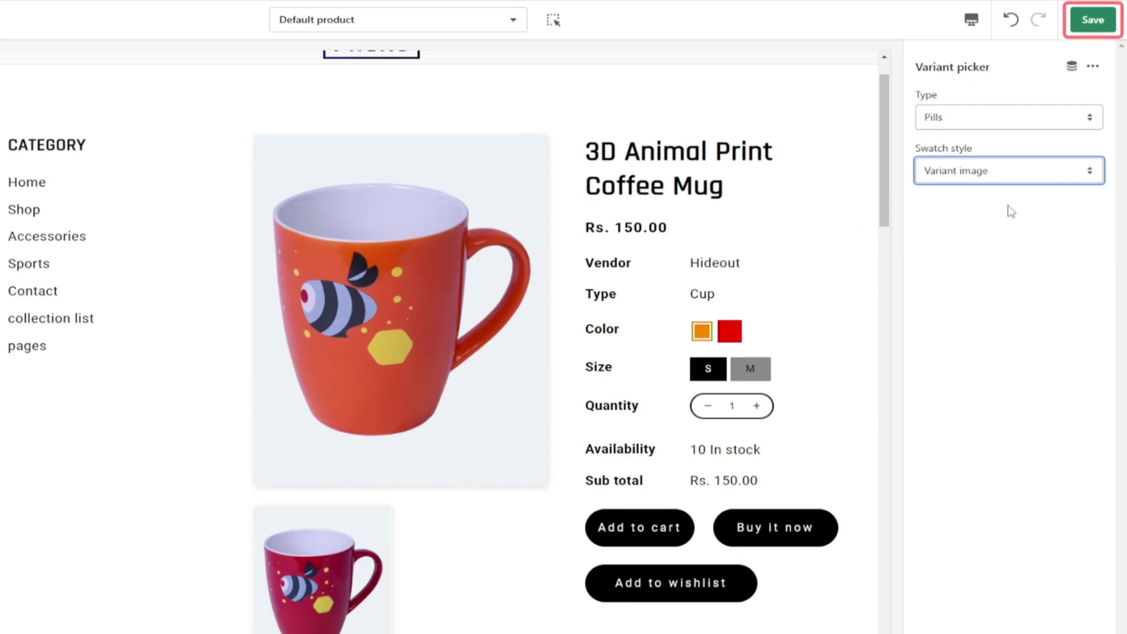
pyautogui.click(1094, 24)
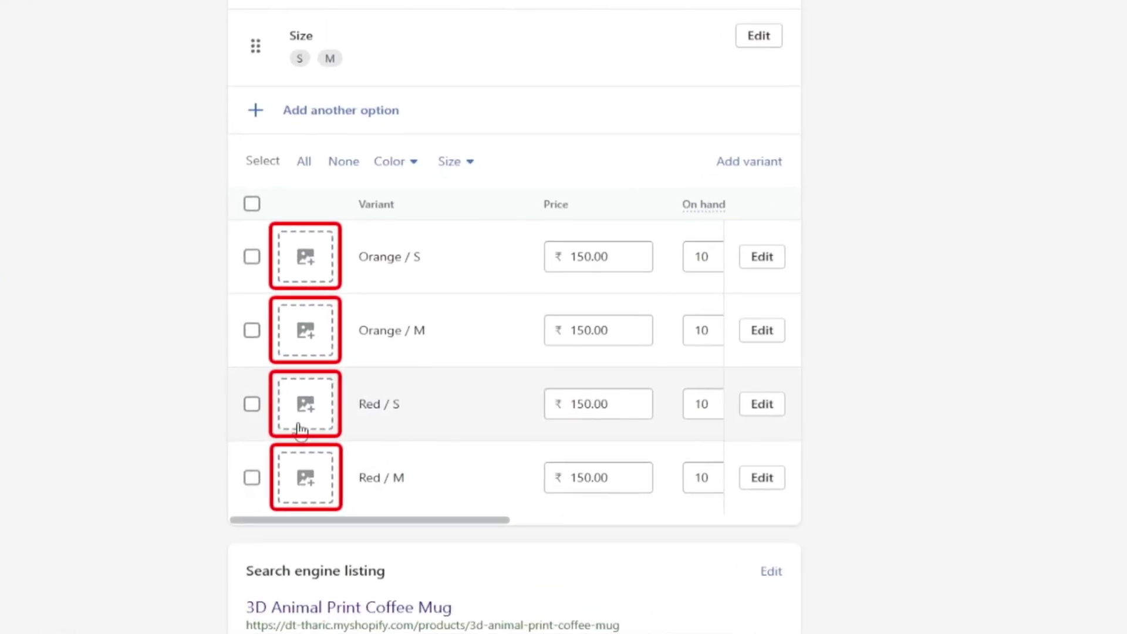
# Assign the orange mug photo as the variant image and save the product
pyautogui.click(303, 257)
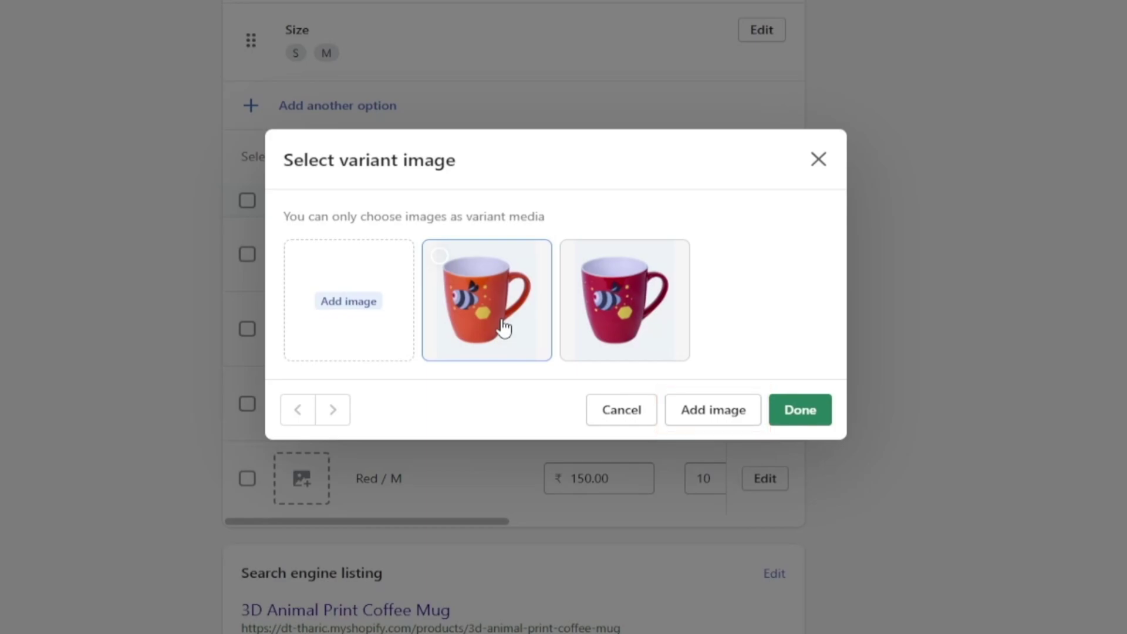
pyautogui.click(503, 322)
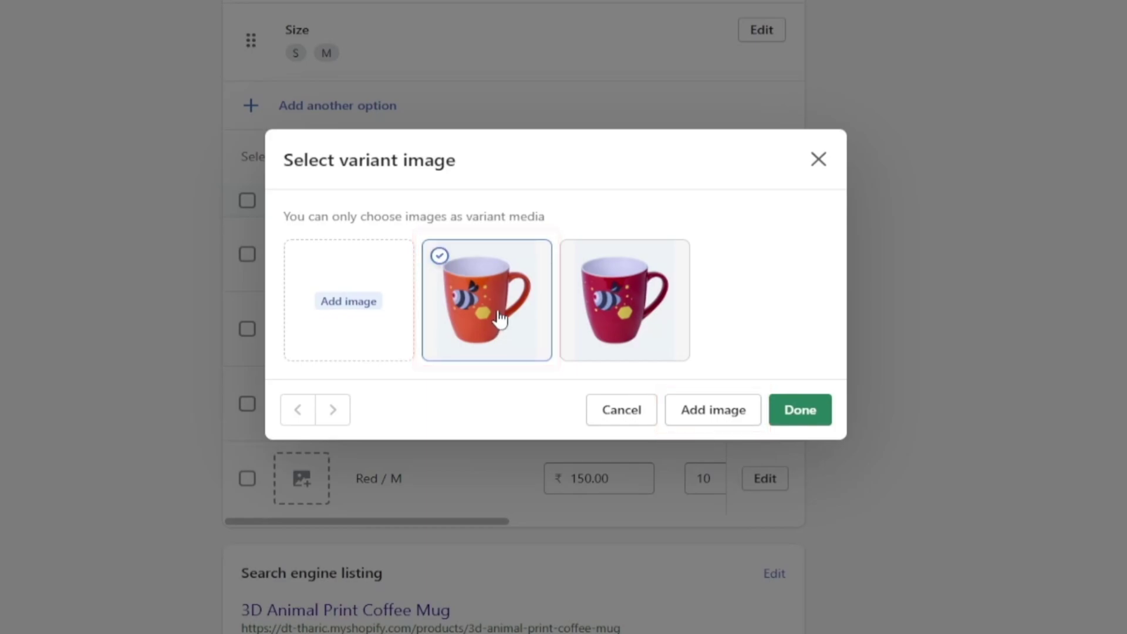
pyautogui.click(800, 414)
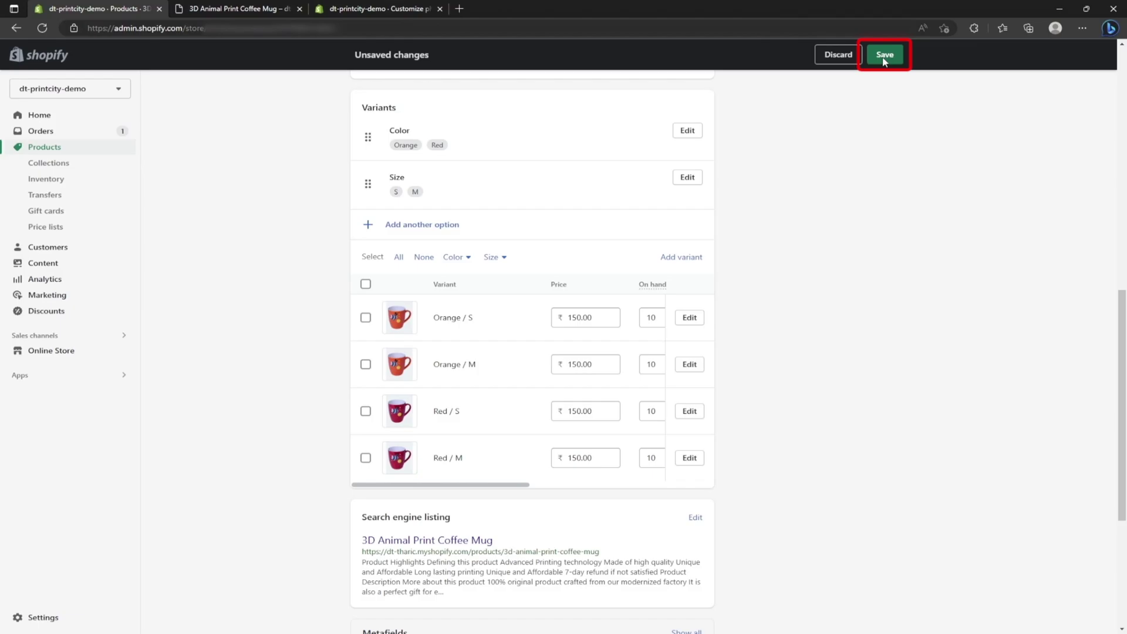
pyautogui.click(887, 52)
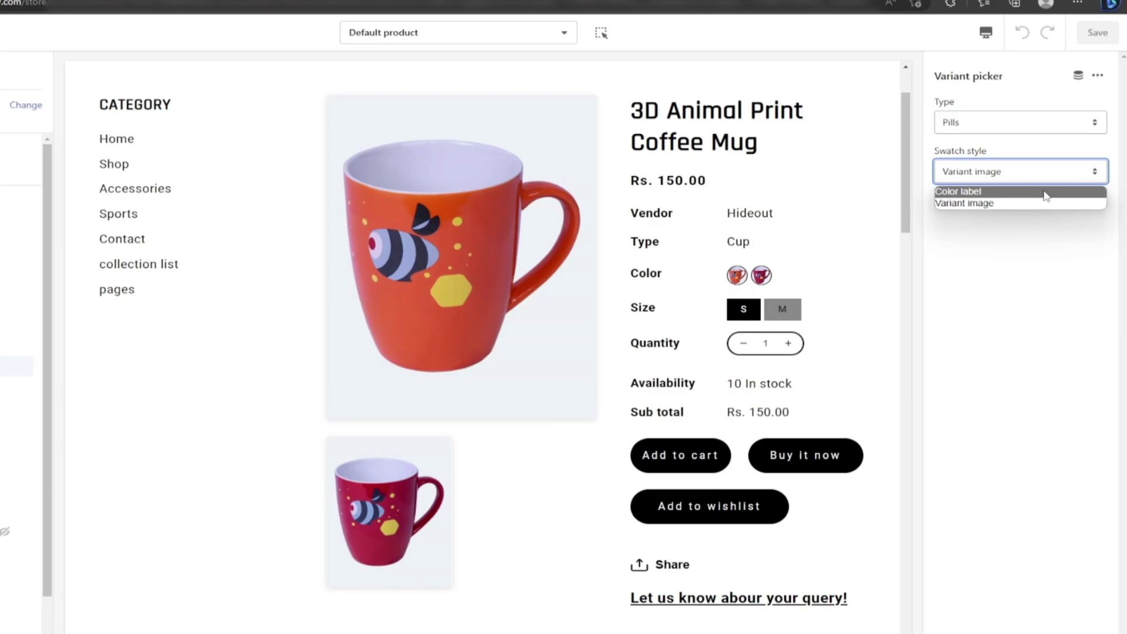
pyautogui.click(978, 190)
pyautogui.click(1002, 176)
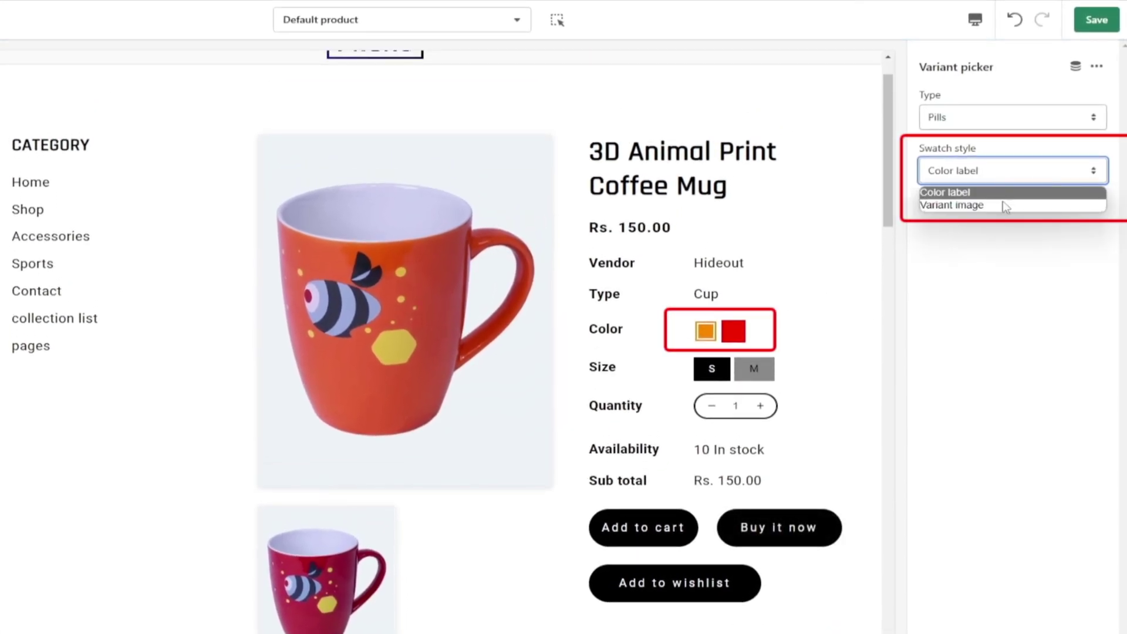
pyautogui.click(1003, 203)
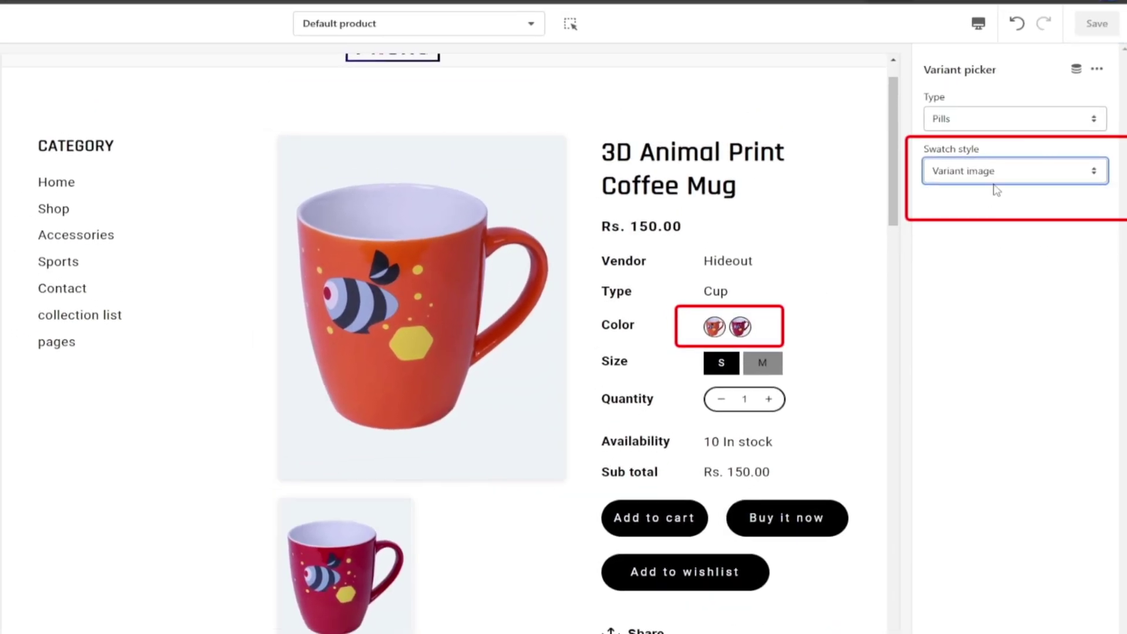